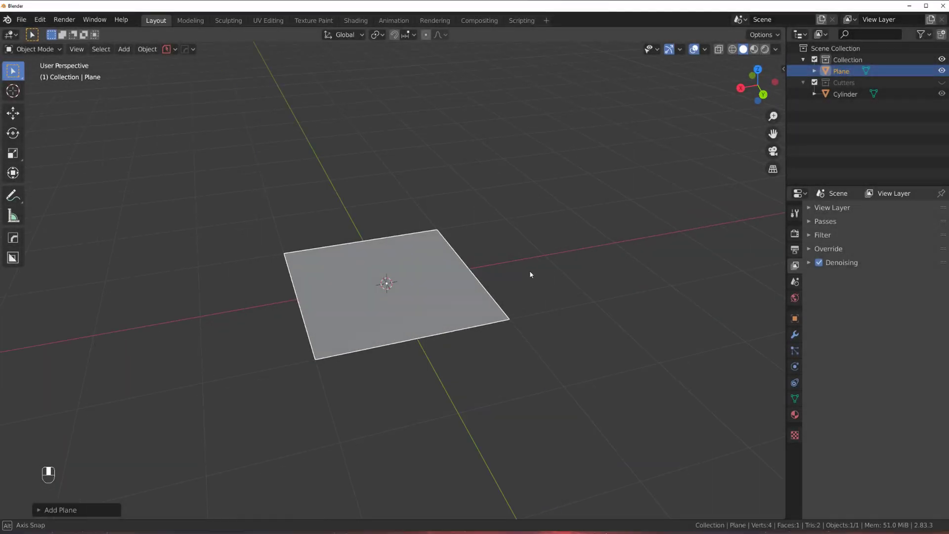
# Enter Edit Mode on the plane and subdivide its whole mesh once.
pyautogui.moveTo(530, 275); pyautogui.dragTo(488, 279, button='middle')
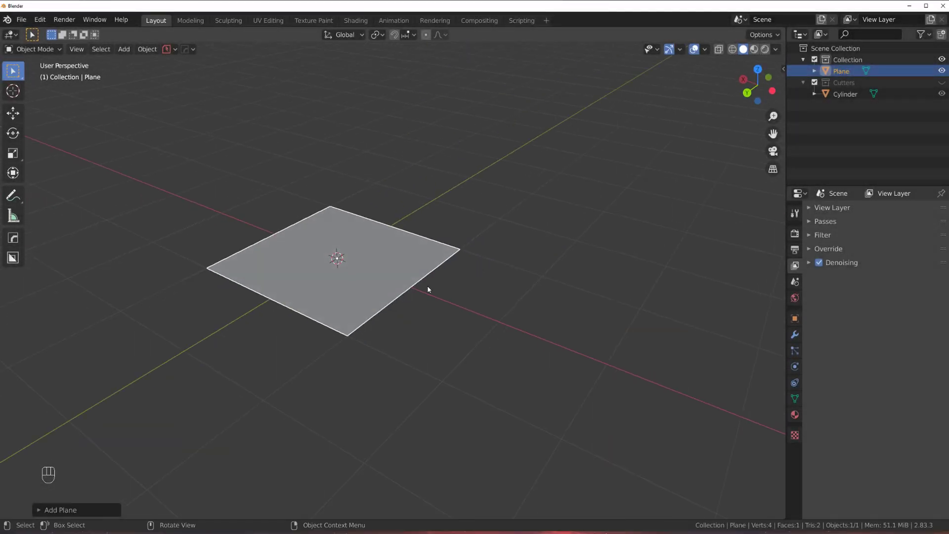
pyautogui.keyDown('shift'); pyautogui.moveTo(411, 282); pyautogui.dragTo(409, 300, button='middle'); pyautogui.keyUp('shift')
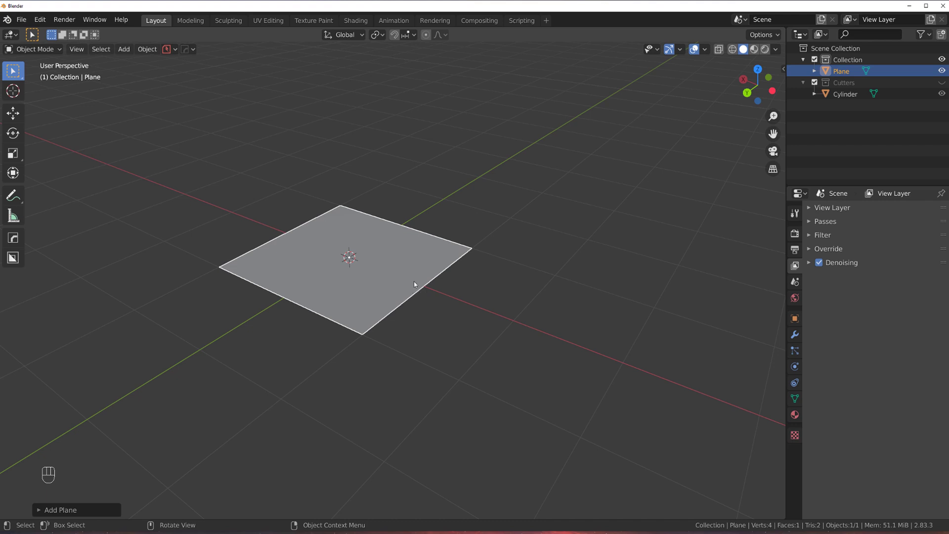
pyautogui.moveTo(413, 281); pyautogui.dragTo(415, 275, button='middle')
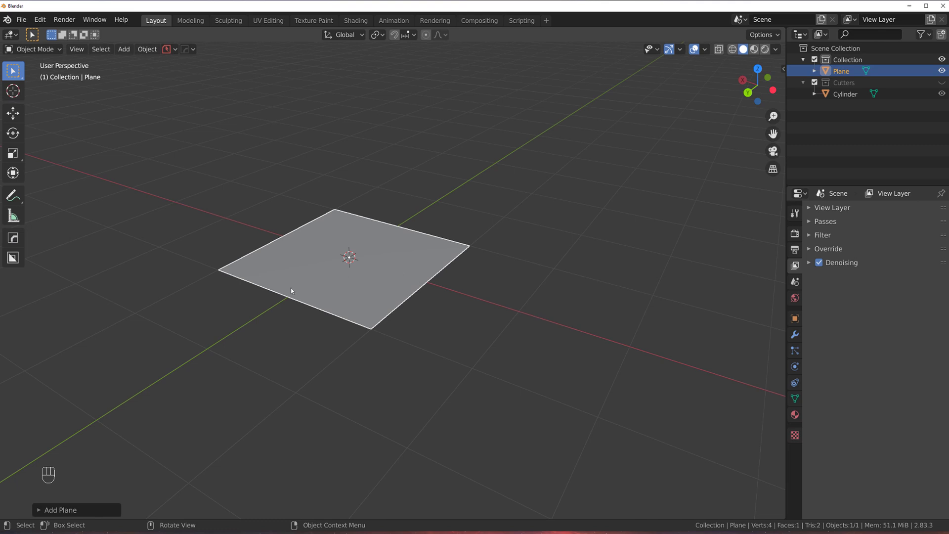
pyautogui.press('Tab')
pyautogui.click(417, 375)
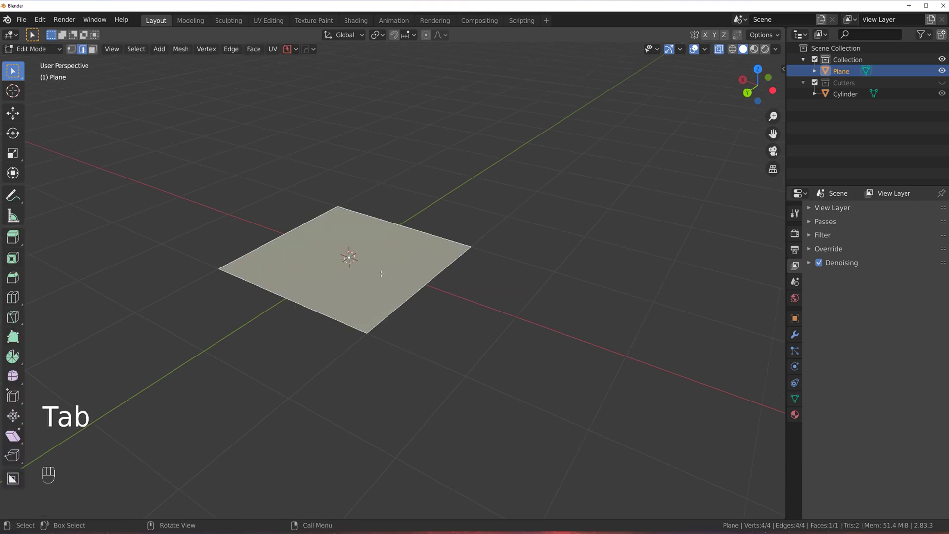
pyautogui.rightClick(381, 274)
pyautogui.click(355, 151)
pyautogui.scroll(3, 375, 225)
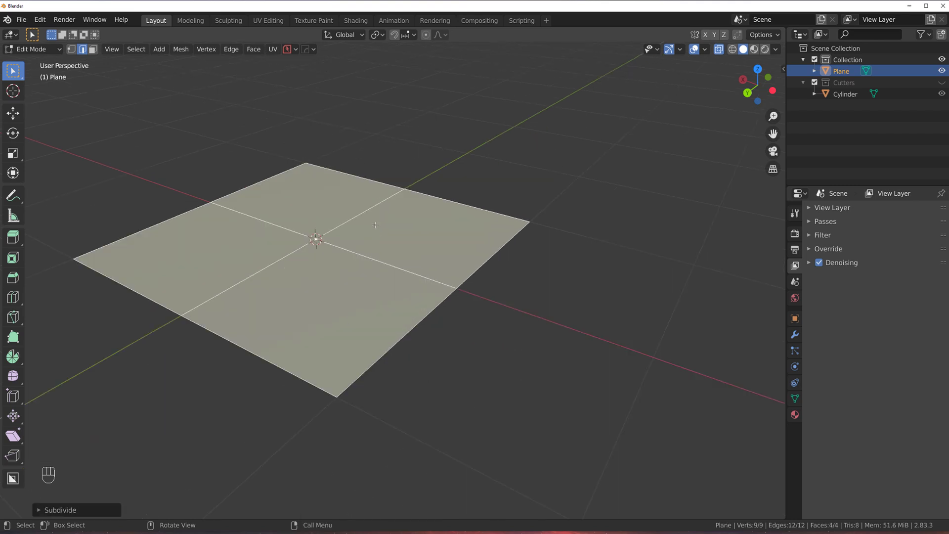
pyautogui.scroll(2, 375, 225)
# Repeat the subdivision until the plane is a 16 by 16 grid of faces.
pyautogui.hotkey('shift', 'r')
pyautogui.hotkey('shift', 'r')
pyautogui.hotkey('shift', 'r')
pyautogui.hotkey('shift', 'r')
pyautogui.hotkey('shift', 'r')
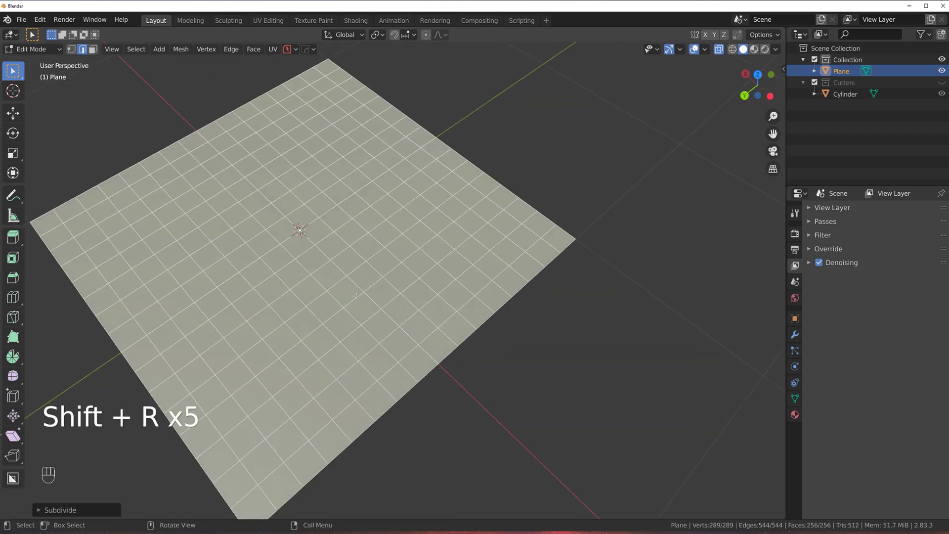
pyautogui.keyDown('shift'); pyautogui.moveTo(357, 295); pyautogui.dragTo(427, 280, button='middle'); pyautogui.keyUp('shift')
pyautogui.scroll(-1, 434, 276)
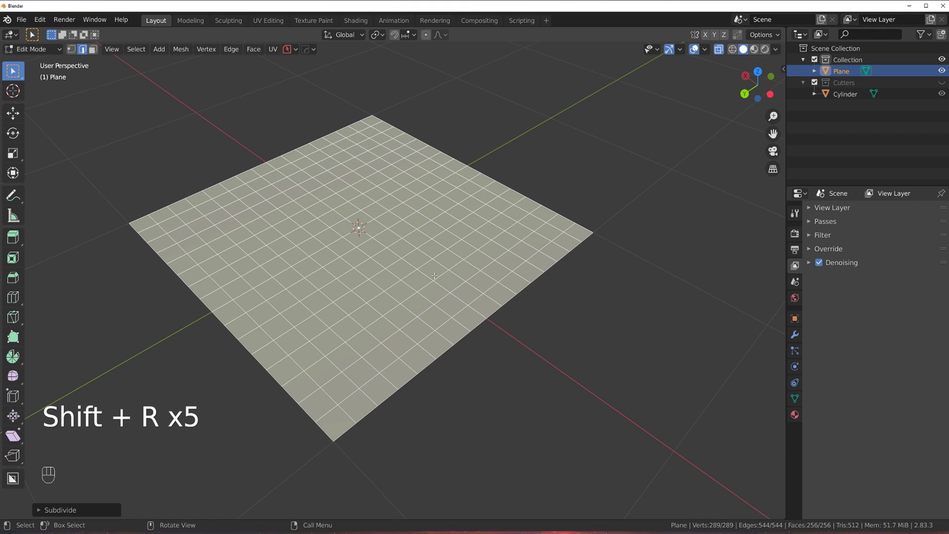
pyautogui.keyDown('shift'); pyautogui.moveTo(331, 270); pyautogui.dragTo(332, 270, button='middle'); pyautogui.keyUp('shift')
pyautogui.keyDown('shift'); pyautogui.moveTo(429, 244); pyautogui.dragTo(415, 217, button='middle'); pyautogui.keyUp('shift')
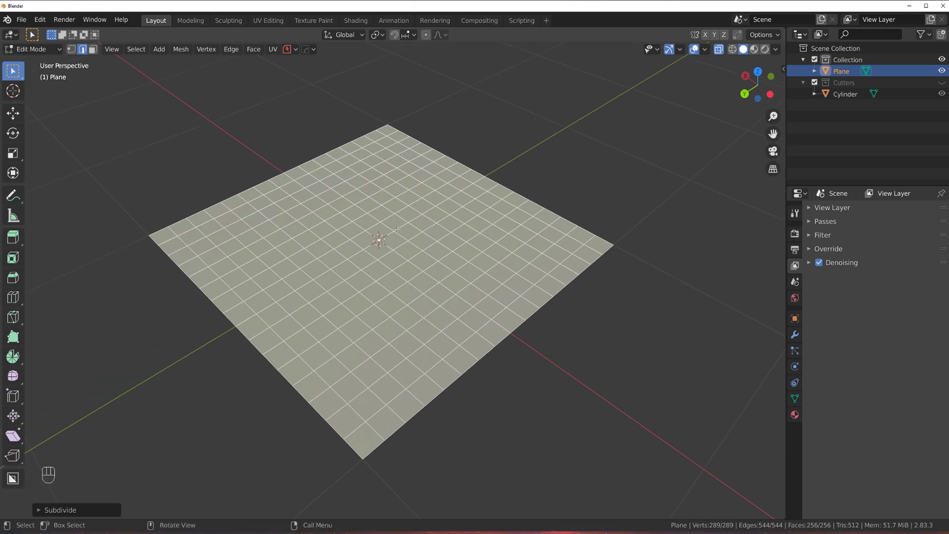
# Select a single edge near the grid's centre and launch the HOps Edit Multi Tool.
pyautogui.press('Tab')
pyautogui.press('Tab')
pyautogui.scroll(3, 398, 230)
pyautogui.click(410, 262)
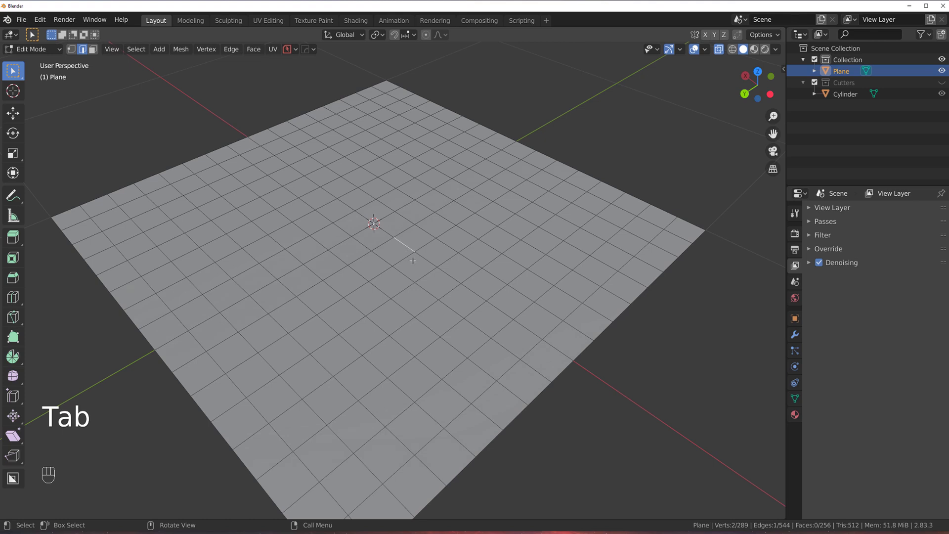
pyautogui.press('q')
pyautogui.moveTo(421, 260)
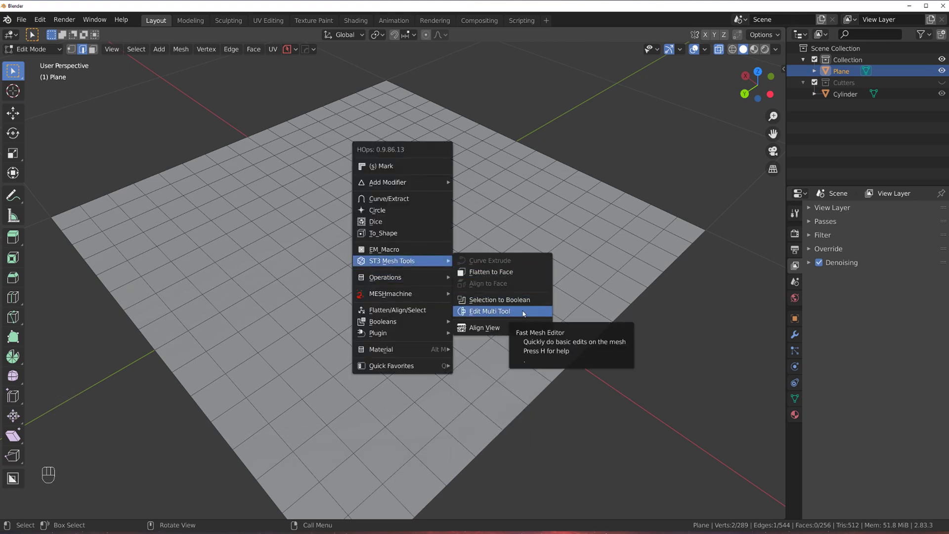
pyautogui.click(292, 48)
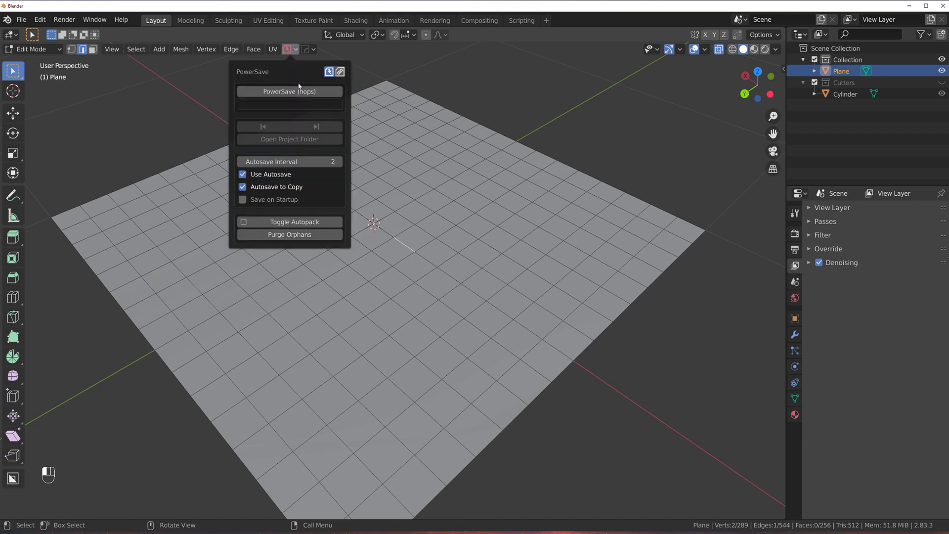
pyautogui.click(306, 48)
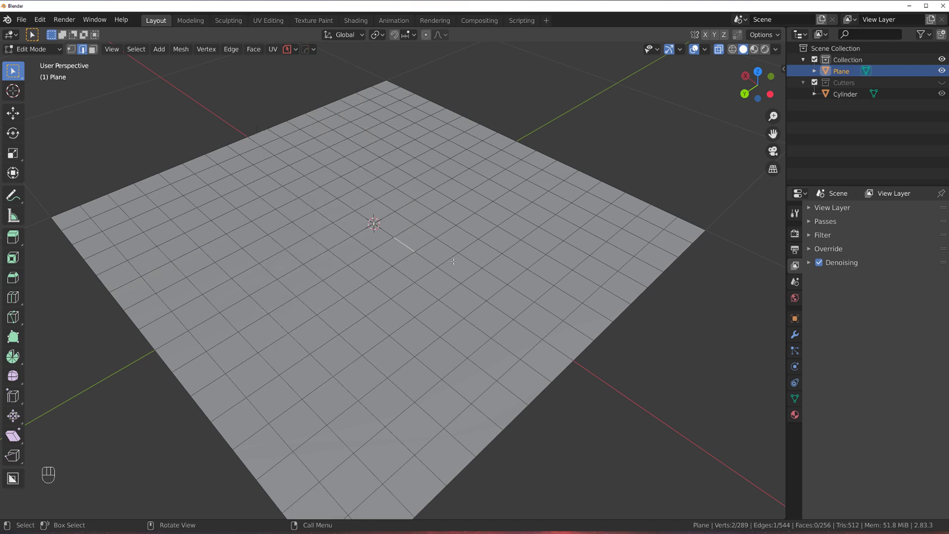
pyautogui.press('q')
pyautogui.moveTo(447, 257)
pyautogui.click(522, 310)
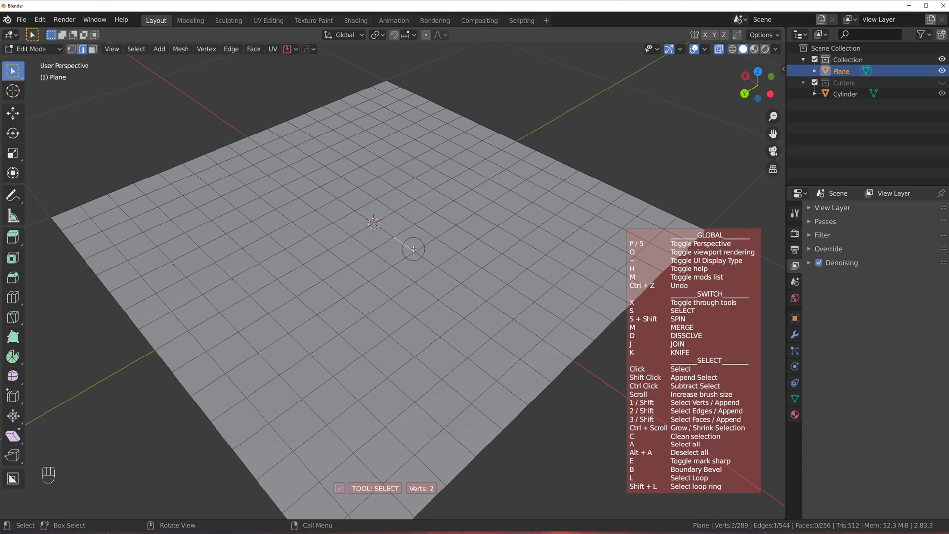
# Cycle through the Edit Multi Tool's available tools and return to Select.
pyautogui.press('x')
pyautogui.press('x')
pyautogui.press('x')
pyautogui.press('x')
pyautogui.press('x')
pyautogui.press('x')
pyautogui.press('x')
pyautogui.press('x')
pyautogui.press('x')
pyautogui.press('x')
pyautogui.press('x')
pyautogui.press('x')
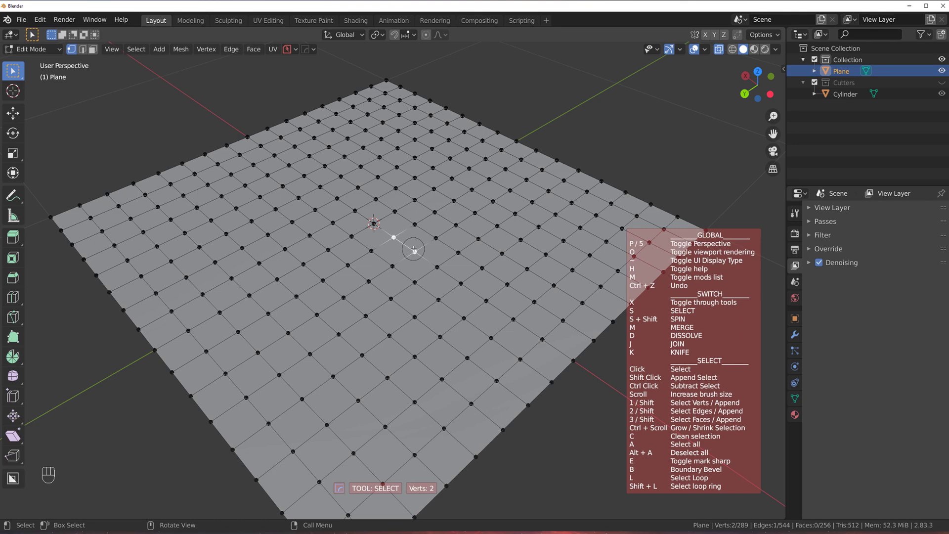
# Try the vertex, edge and face selection modes of the Select tool, then exit the Edit Multi Tool.
pyautogui.press('2')
pyautogui.press('3')
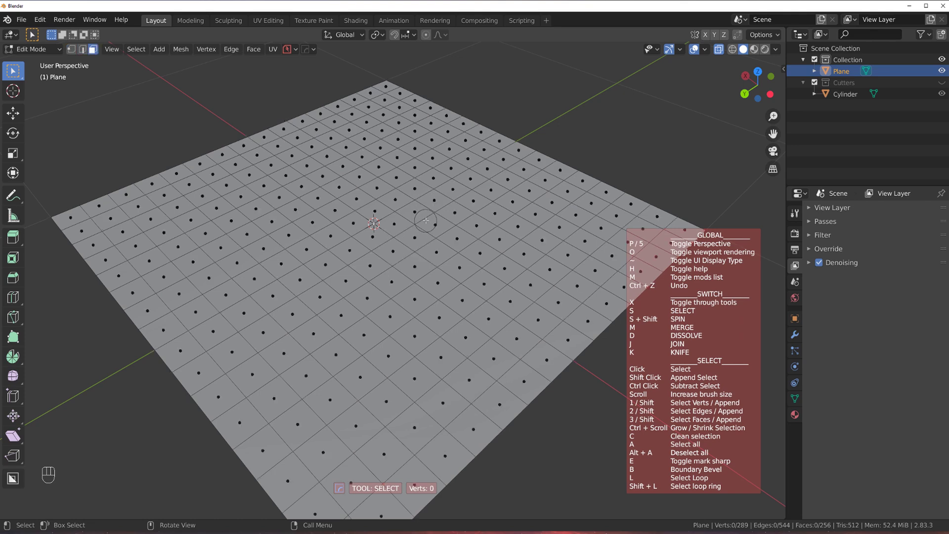
pyautogui.press('1')
pyautogui.press('2')
pyautogui.press('3')
pyautogui.press('1')
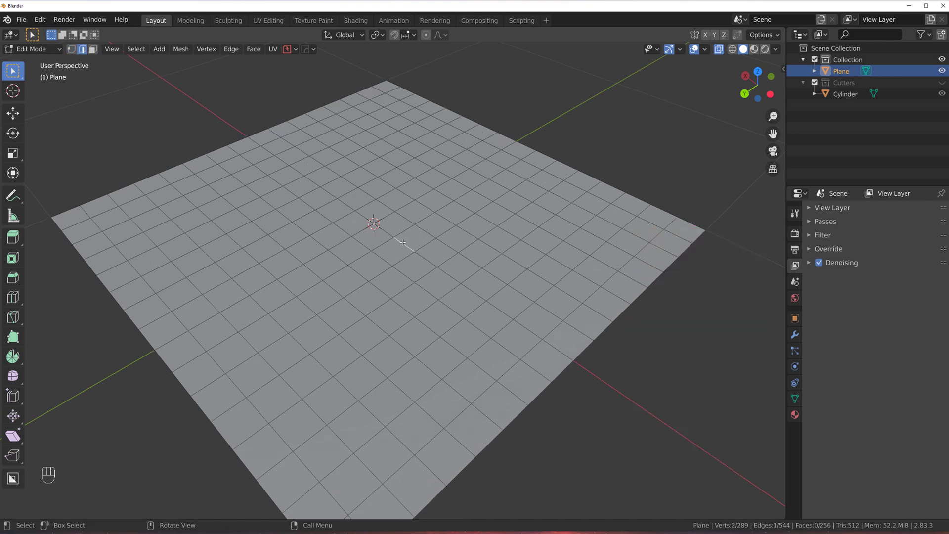
# Relaunch the Edit Multi Tool and use Dissolve to remove the individual edges around the grid's centre.
pyautogui.press('q')
pyautogui.click(490, 283)
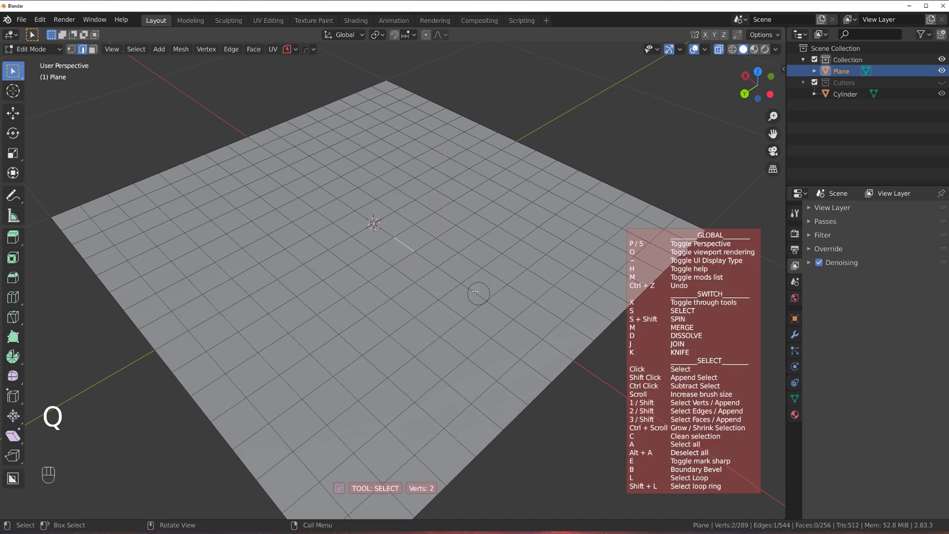
pyautogui.press('d')
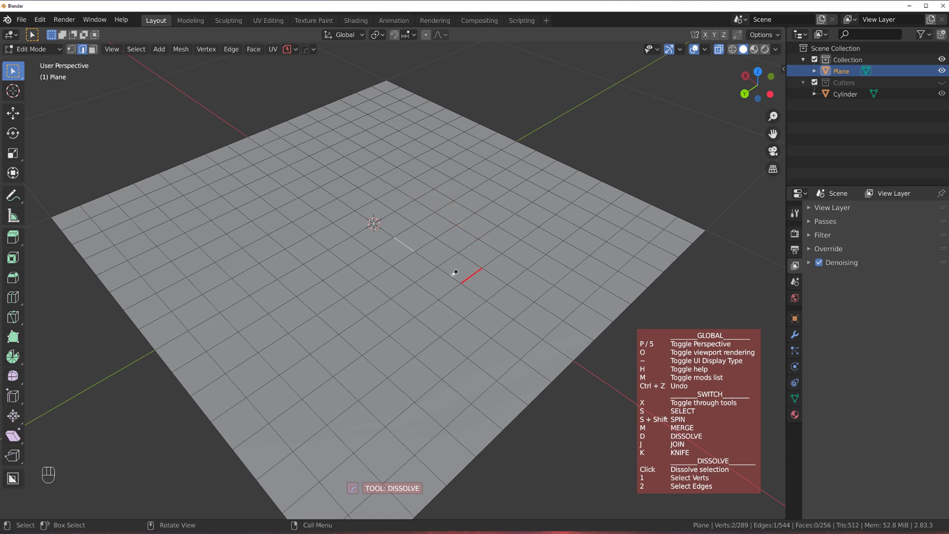
pyautogui.click(368, 242)
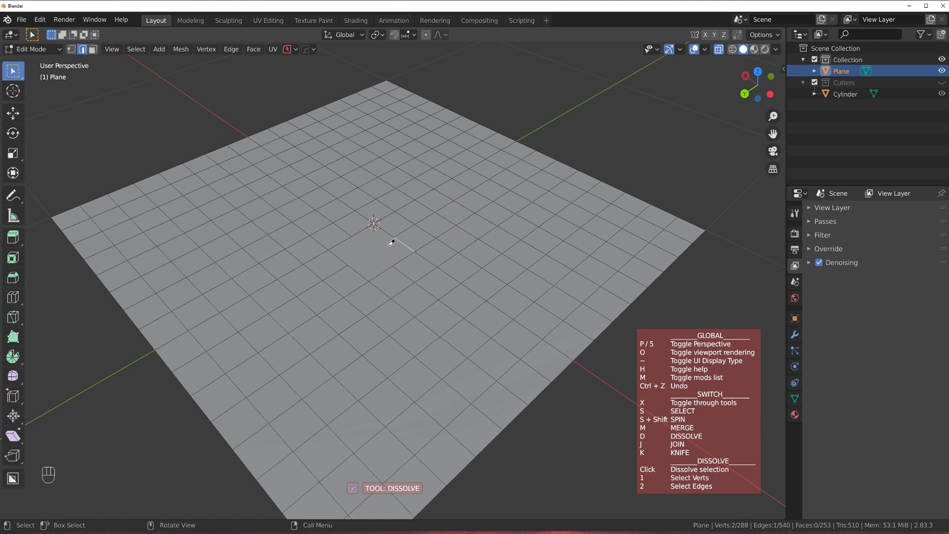
pyautogui.click(388, 232)
pyautogui.click(400, 240)
pyautogui.click(410, 224)
pyautogui.click(426, 224)
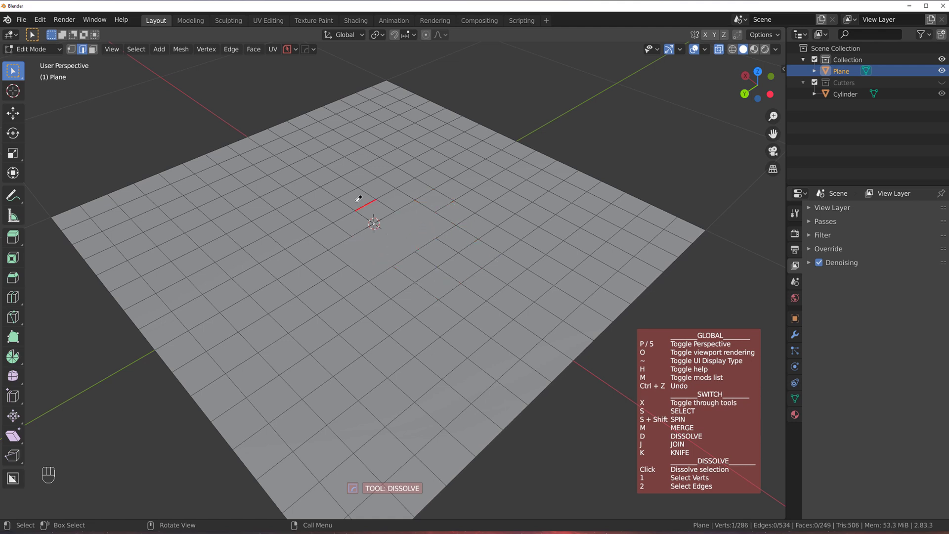
pyautogui.click(394, 201)
pyautogui.click(379, 219)
pyautogui.click(356, 231)
pyautogui.click(367, 238)
pyautogui.click(328, 250)
pyautogui.click(362, 265)
# Use Join to connect pairs of vertices across the dissolved area and rebuild edges there.
pyautogui.press('j')
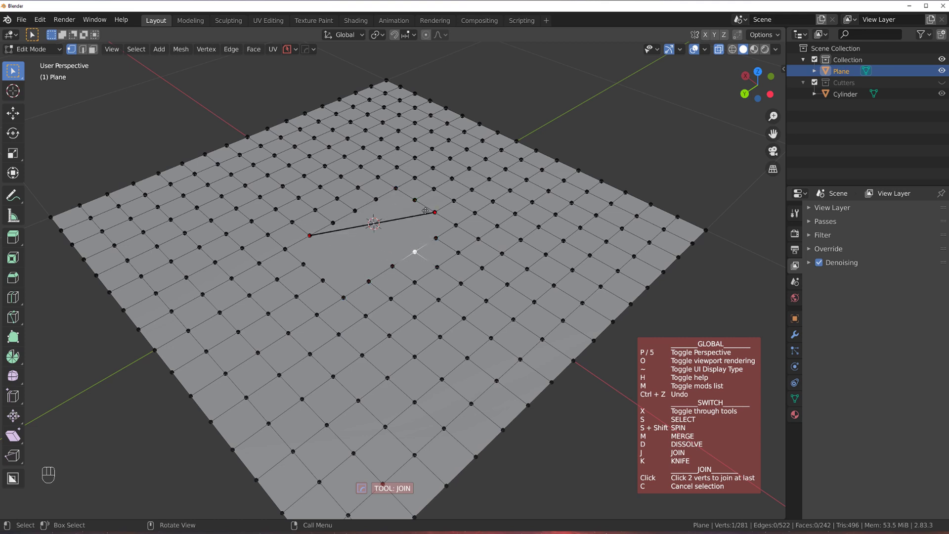
pyautogui.click(379, 281)
pyautogui.click(390, 269)
pyautogui.click(327, 218)
pyautogui.click(359, 214)
pyautogui.click(417, 246)
pyautogui.click(438, 232)
pyautogui.click(414, 198)
pyautogui.click(305, 265)
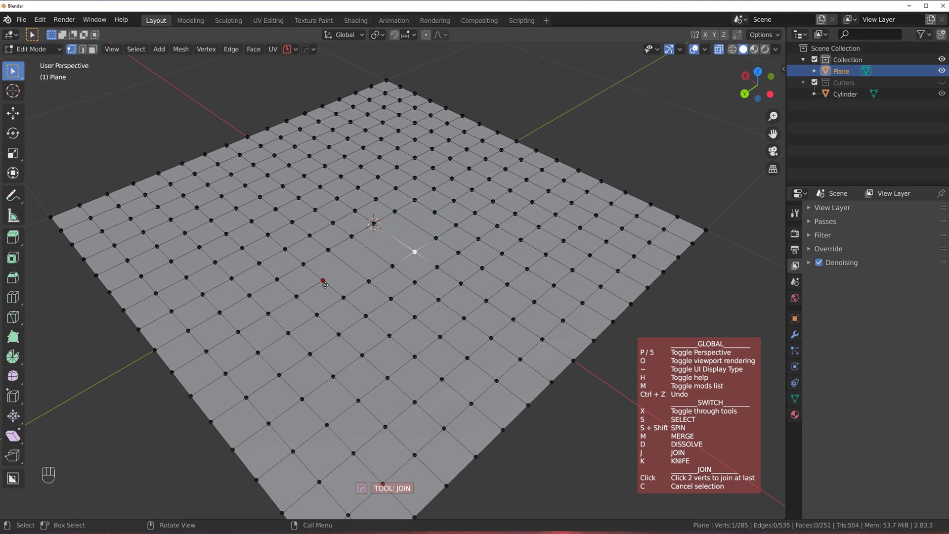
pyautogui.click(324, 281)
pyautogui.click(435, 213)
# Dissolve a continuous larger patch of edges around the grid's centre.
pyautogui.press('d')
pyautogui.moveTo(394, 241)
pyautogui.mouseDown()
pyautogui.moveTo(377, 210)
pyautogui.moveTo(418, 221)
pyautogui.moveTo(387, 185)
pyautogui.moveTo(410, 199)
pyautogui.moveTo(358, 204)
pyautogui.moveTo(347, 231)
pyautogui.moveTo(384, 255)
pyautogui.moveTo(444, 212)
pyautogui.moveTo(375, 181)
pyautogui.moveTo(313, 207)
pyautogui.moveTo(390, 169)
pyautogui.moveTo(384, 197)
pyautogui.mouseUp()
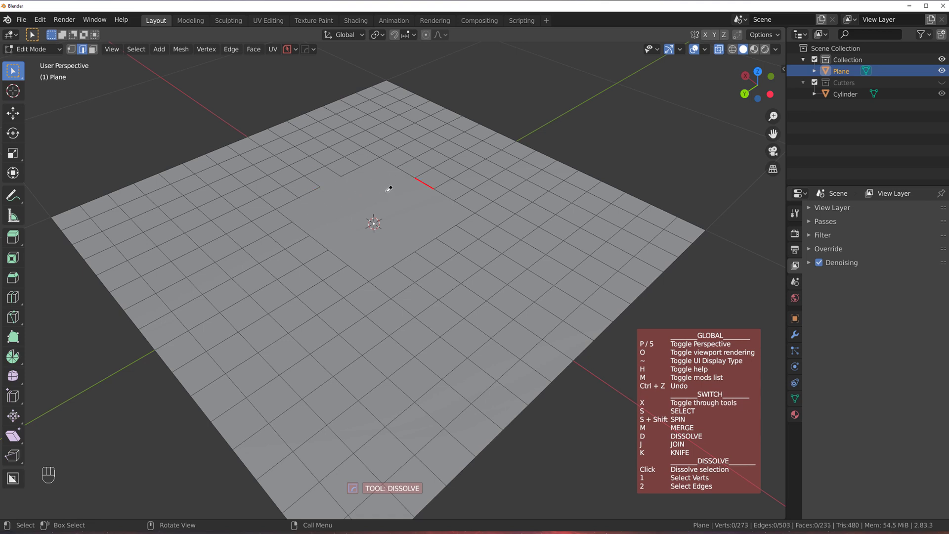
# Knife three connected cuts across the open central area, snapping their ends to edge midpoints at 50%, and finish the tool.
pyautogui.press('k')
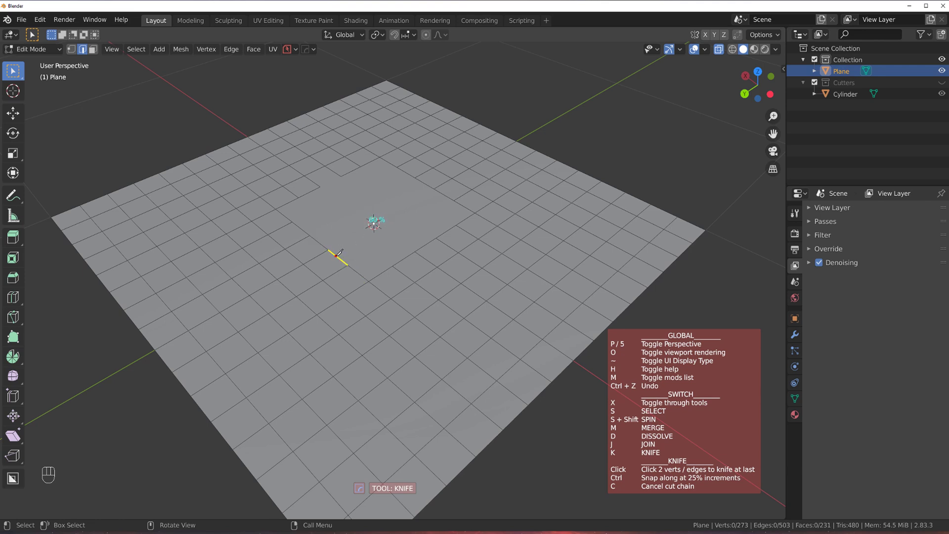
pyautogui.press('ctrl')
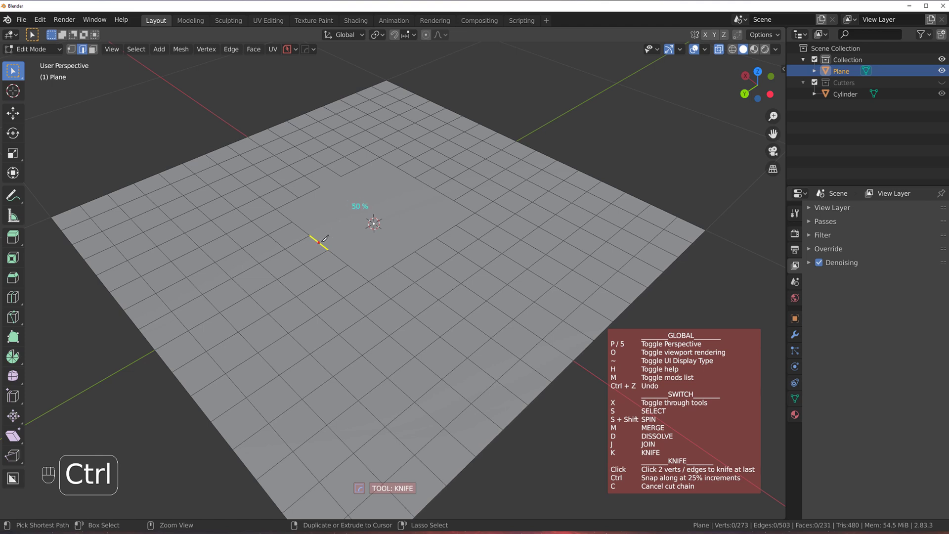
pyautogui.keyDown('ctrl'); pyautogui.click(331, 231); pyautogui.keyUp('ctrl')
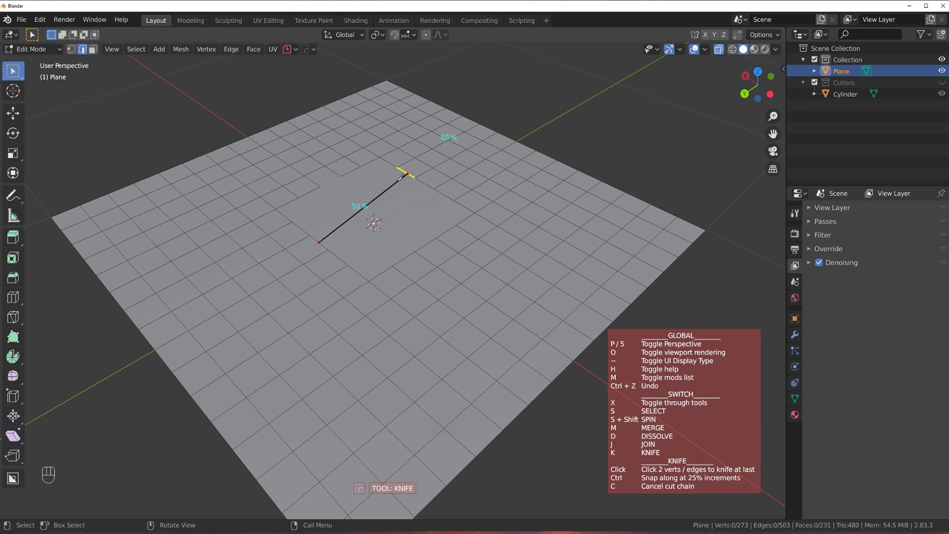
pyautogui.keyDown('ctrl'); pyautogui.click(411, 174); pyautogui.keyUp('ctrl')
pyautogui.press('Return')
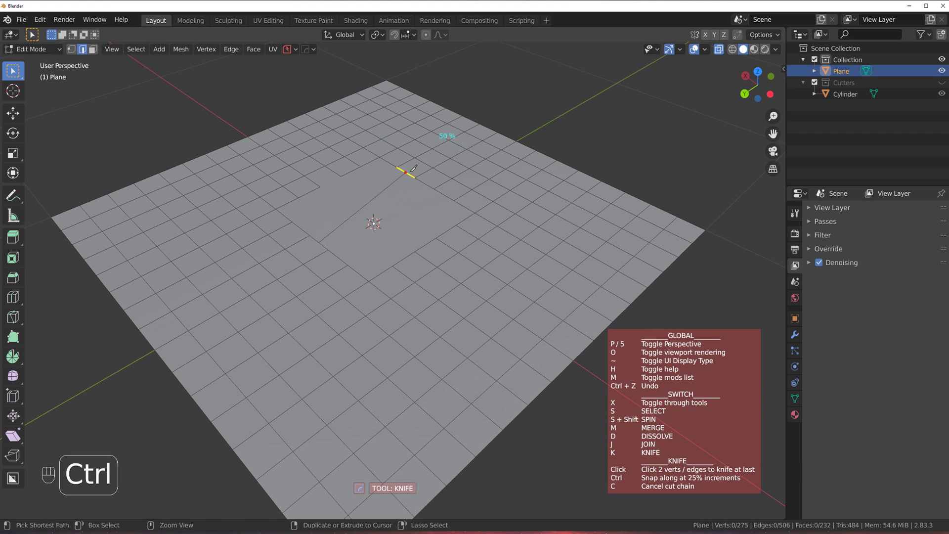
pyautogui.click(413, 168)
pyautogui.keyDown('ctrl'); pyautogui.click(445, 227); pyautogui.keyUp('ctrl')
pyautogui.keyDown('ctrl'); pyautogui.click(365, 266); pyautogui.keyUp('ctrl')
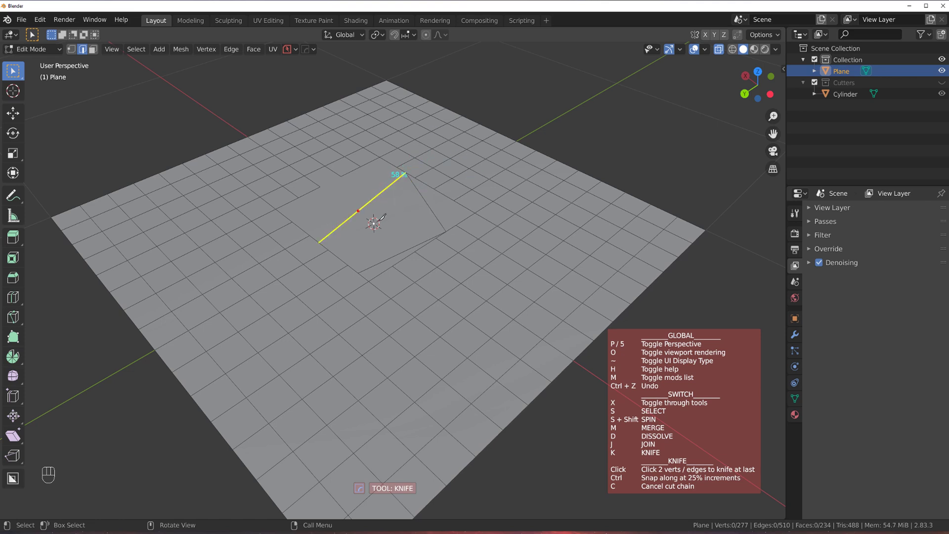
pyautogui.press('Escape')
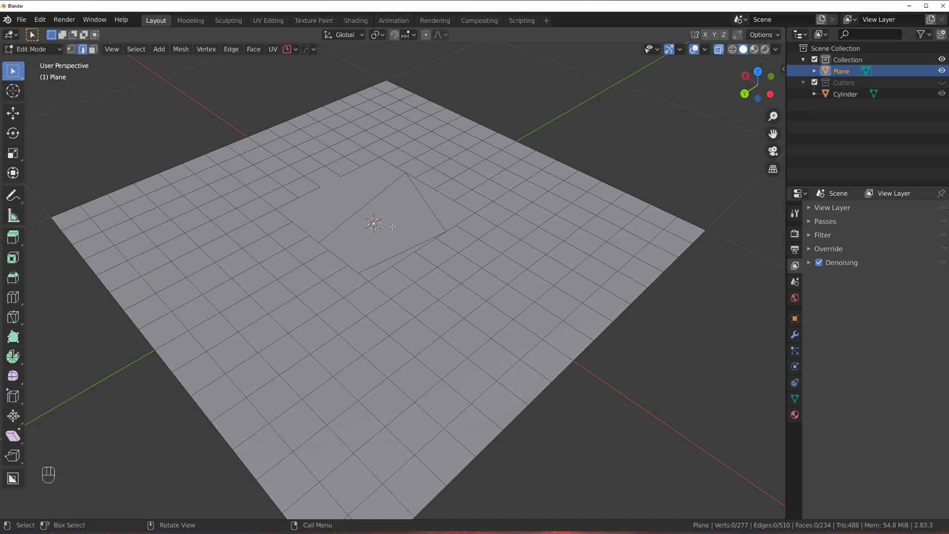
# Restart the Edit Multi Tool's Select mode, resize its brush, paint-select the central area and subtract that selection.
pyautogui.moveTo(393, 228); pyautogui.dragTo(392, 242, button='middle')
pyautogui.scroll(2, 392, 243)
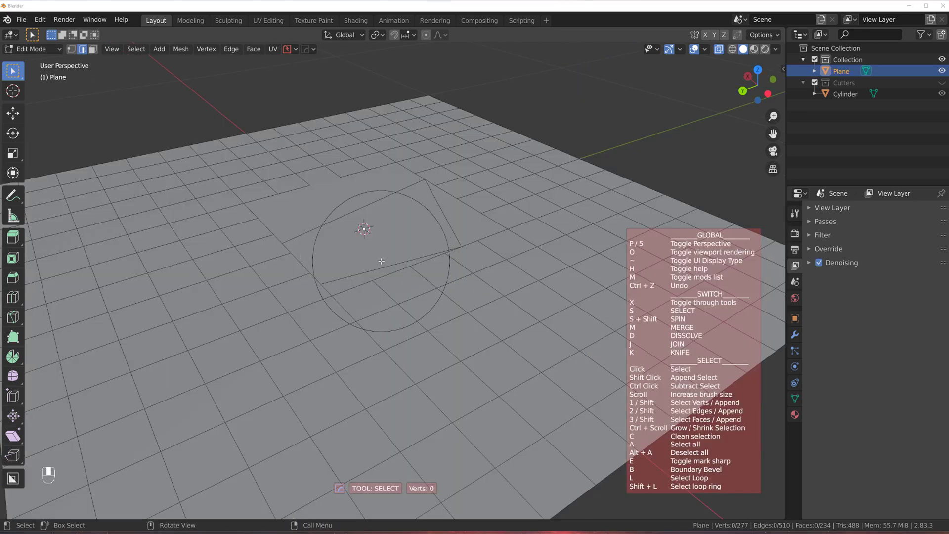
pyautogui.scroll(-5, 370, 236)
pyautogui.scroll(5, 370, 236)
pyautogui.moveTo(313, 289)
pyautogui.mouseDown()
pyautogui.moveTo(377, 201)
pyautogui.moveTo(279, 225)
pyautogui.moveTo(413, 210)
pyautogui.moveTo(369, 317)
pyautogui.moveTo(363, 225)
pyautogui.moveTo(255, 311)
pyautogui.moveTo(364, 222)
pyautogui.moveTo(405, 252)
pyautogui.moveTo(424, 212)
pyautogui.moveTo(350, 212)
pyautogui.moveTo(392, 308)
pyautogui.mouseUp()
pyautogui.moveTo(512, 274)
pyautogui.keyDown('ctrl'); pyautogui.mouseDown()
pyautogui.moveTo(450, 250)
pyautogui.moveTo(195, 207)
pyautogui.moveTo(285, 272)
pyautogui.mouseUp(); pyautogui.keyUp('ctrl')
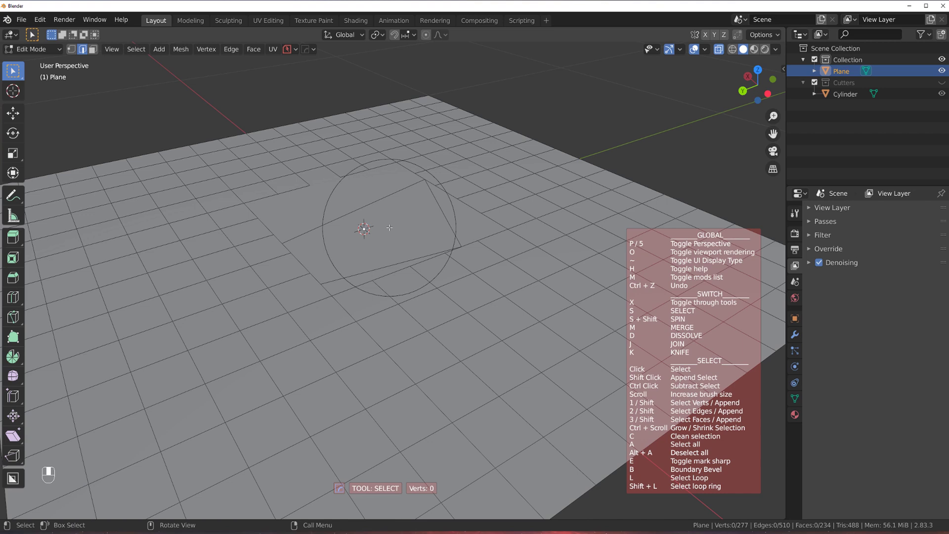
# Paint-select the area around the grid's centre with the large brush, then deselect everything.
pyautogui.moveTo(328, 224)
pyautogui.mouseDown()
pyautogui.moveTo(499, 231)
pyautogui.moveTo(419, 275)
pyautogui.moveTo(302, 285)
pyautogui.moveTo(455, 257)
pyautogui.moveTo(439, 301)
pyautogui.moveTo(337, 202)
pyautogui.moveTo(441, 297)
pyautogui.mouseUp()
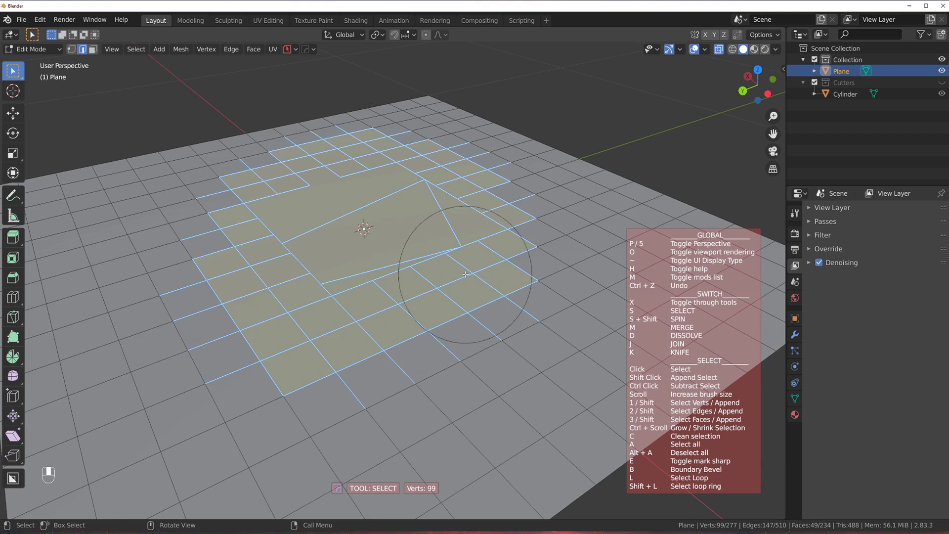
pyautogui.hotkey('alt', 'a')
pyautogui.scroll(-5, 466, 274)
pyautogui.hotkey('alt', 'a')
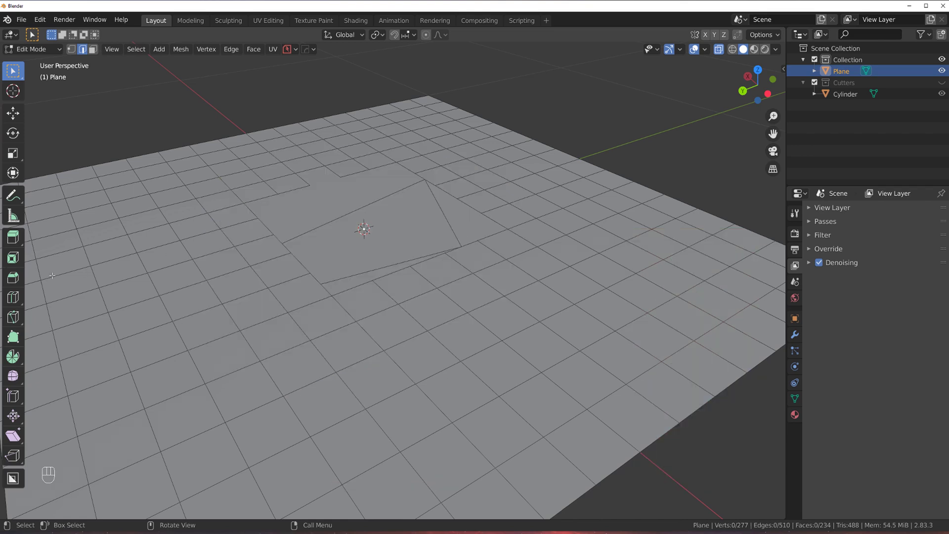
# Return to Object Mode, delete the plane and add a cube in its place.
pyautogui.press('Tab')
pyautogui.scroll(-5, 420, 227)
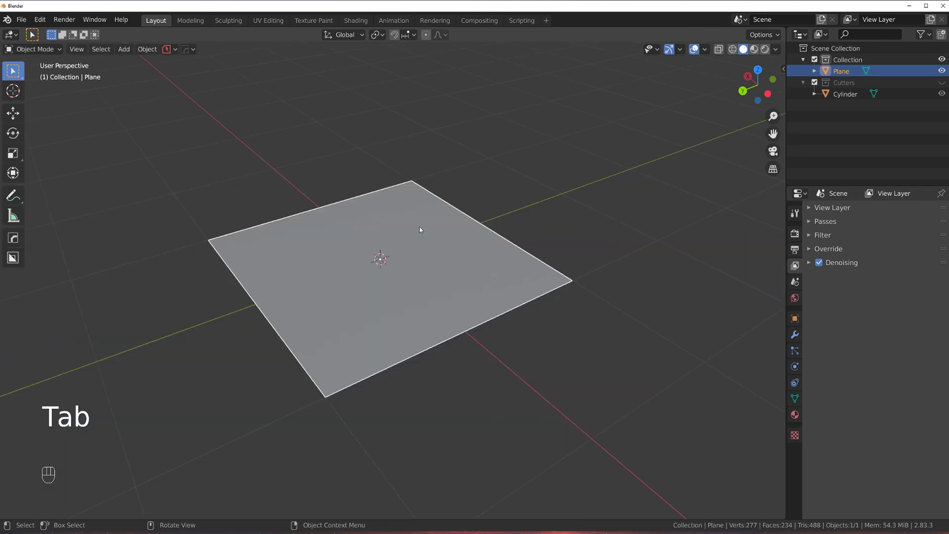
pyautogui.press('x')
pyautogui.click(418, 228)
pyautogui.scroll(1, 407, 232)
pyautogui.hotkey('shift', 'a')
pyautogui.click(455, 251)
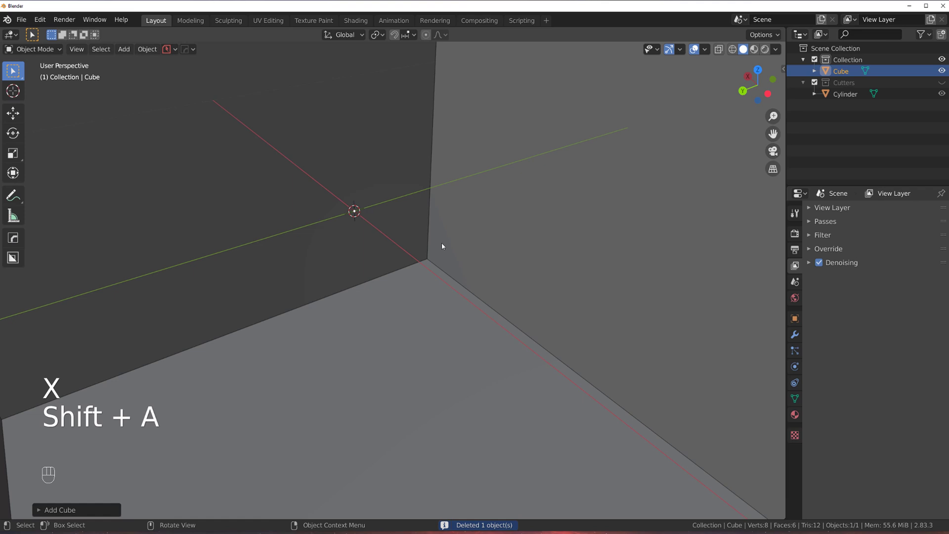
# Add a cylinder inside the cube, scale it narrower than the cube and then make it taller.
pyautogui.scroll(-5, 452, 263)
pyautogui.hotkey('shift', 'a')
pyautogui.moveTo(475, 268)
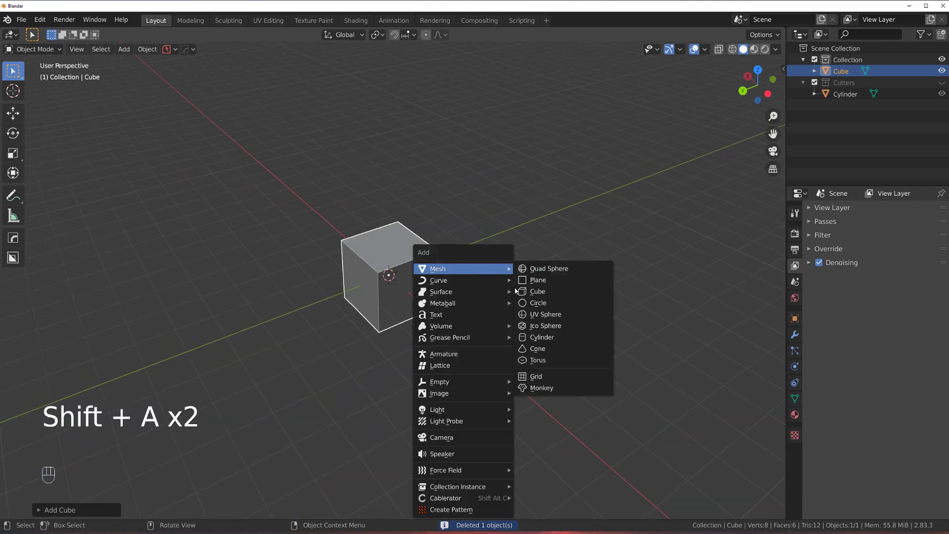
pyautogui.click(542, 337)
pyautogui.press('s')
pyautogui.click(516, 301)
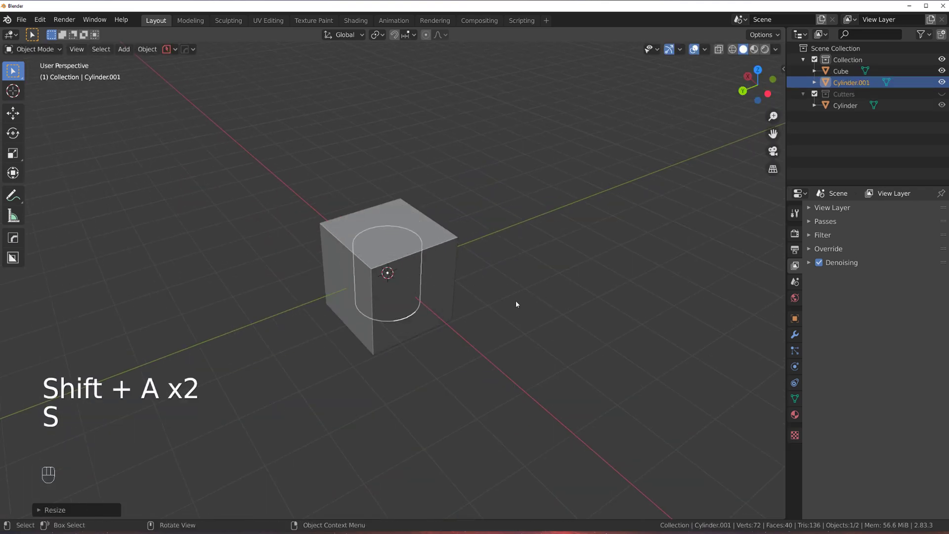
pyautogui.press('s')
pyautogui.click(573, 297)
# Move the cylinder up along Z so it sticks out of the cube's top face, and tilt it.
pyautogui.press('g')
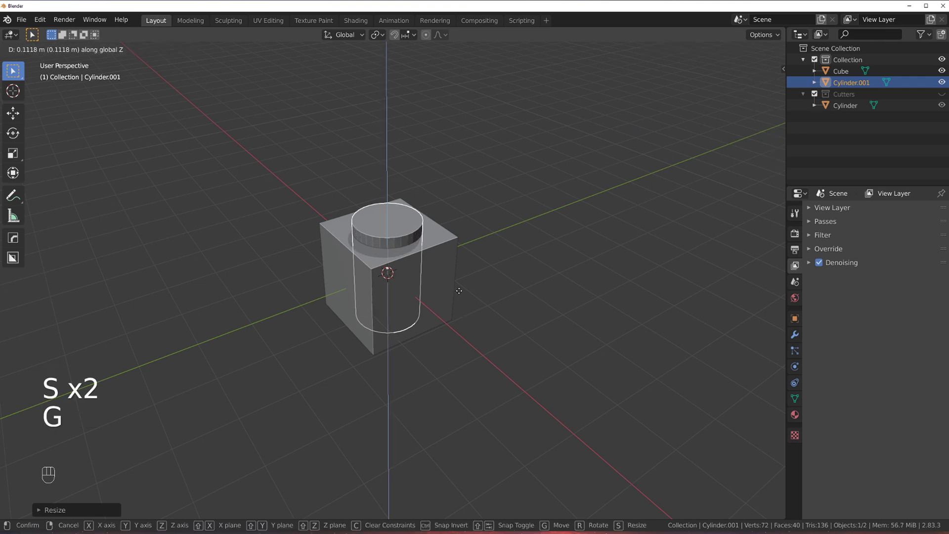
pyautogui.click(464, 268)
pyautogui.scroll(3, 464, 266)
pyautogui.keyDown('shift'); pyautogui.click(432, 255); pyautogui.keyUp('shift')
pyautogui.press('q')
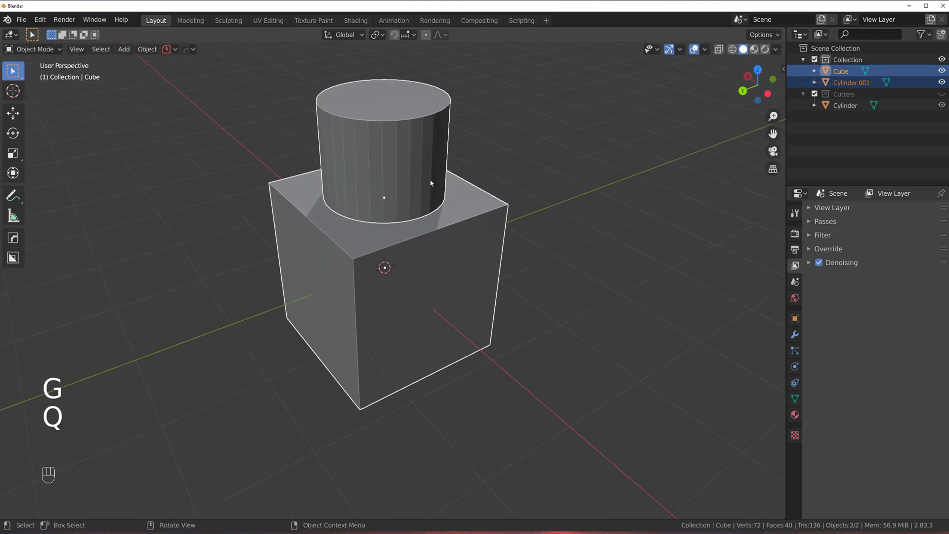
pyautogui.click(432, 182)
pyautogui.press('r')
pyautogui.click(533, 223)
# Union the tilted cylinder with the cube using the HardOps boolean, and apply Csharp to the result.
pyautogui.keyDown('shift'); pyautogui.click(455, 212); pyautogui.keyUp('shift')
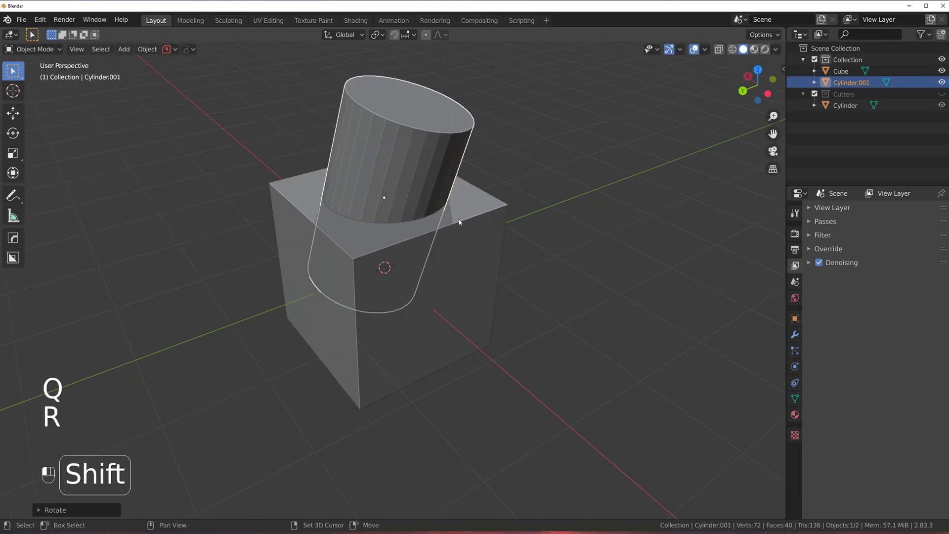
pyautogui.press('q')
pyautogui.moveTo(477, 262)
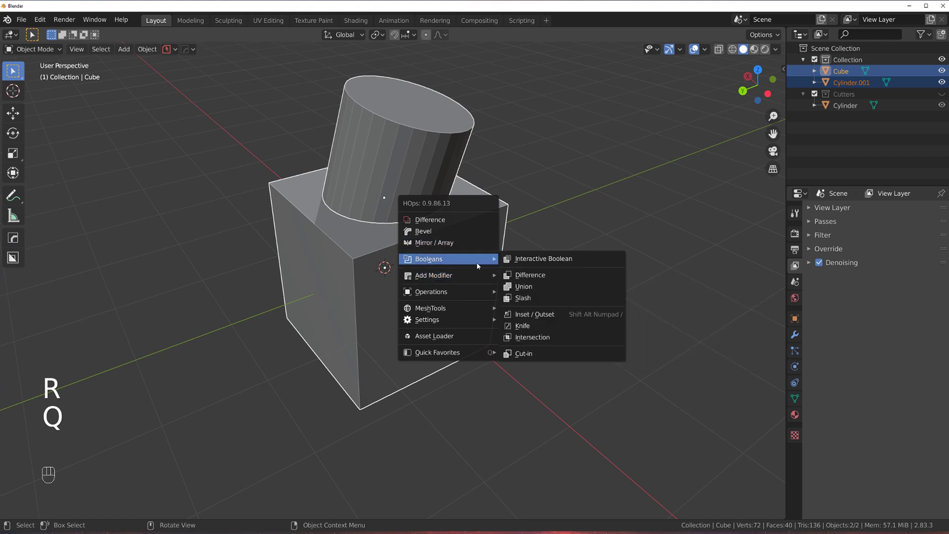
pyautogui.click(531, 291)
pyautogui.press('q')
pyautogui.click(449, 244)
pyautogui.scroll(5, 453, 237)
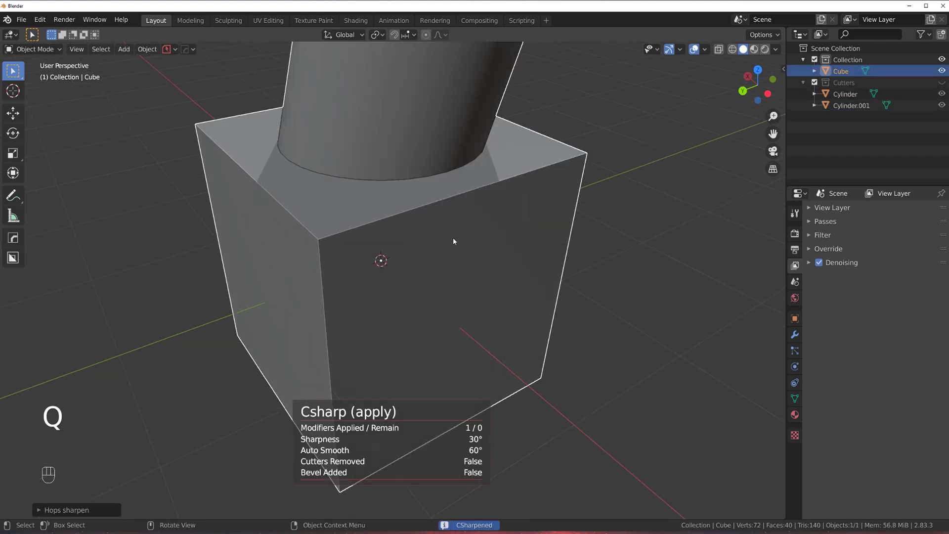
# Enter Edit Mode and select two edges of the ring where the cylinder meets the cube.
pyautogui.scroll(-2, 451, 275)
pyautogui.press('Tab')
pyautogui.scroll(3, 435, 272)
pyautogui.moveTo(421, 275); pyautogui.dragTo(467, 277, button='middle')
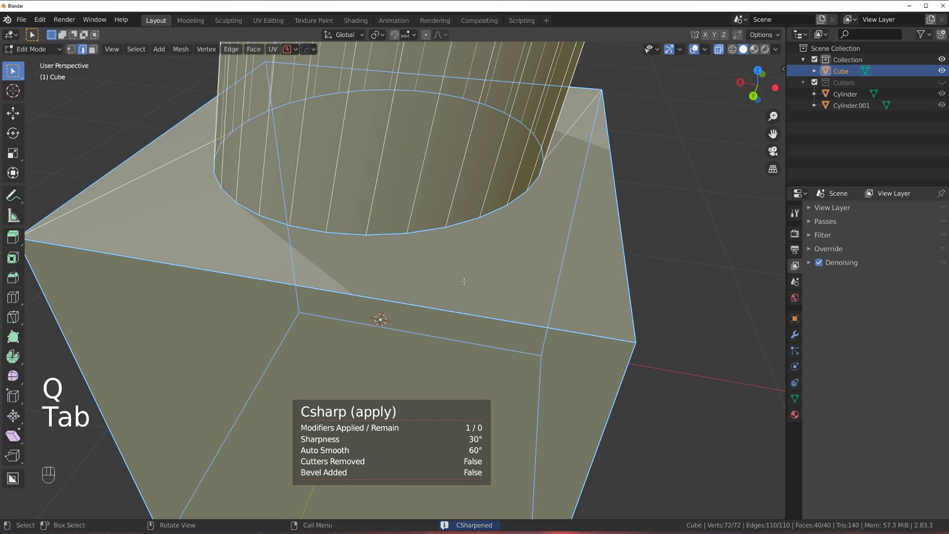
pyautogui.scroll(-2, 494, 277)
pyautogui.press('Tab')
pyautogui.click(569, 315)
pyautogui.scroll(2, 495, 297)
pyautogui.keyDown('shift'); pyautogui.moveTo(402, 279); pyautogui.dragTo(477, 257, button='middle'); pyautogui.keyUp('shift')
pyautogui.scroll(-3, 381, 322)
pyautogui.scroll(3, 416, 314)
pyautogui.click(408, 301)
pyautogui.scroll(-1, 406, 304)
pyautogui.moveTo(467, 247)
pyautogui.keyDown('shift'); pyautogui.mouseDown(button='middle')
pyautogui.moveTo(432, 246)
pyautogui.moveTo(293, 293)
pyautogui.moveTo(376, 257)
pyautogui.moveTo(464, 243)
pyautogui.mouseUp(button='middle'); pyautogui.keyUp('shift')
pyautogui.keyDown('shift'); pyautogui.click(286, 275); pyautogui.keyUp('shift')
# Start the Edit Multi Tool and extend the two selected edges to the full loop around the cylinder's base.
pyautogui.press('q')
pyautogui.moveTo(465, 243)
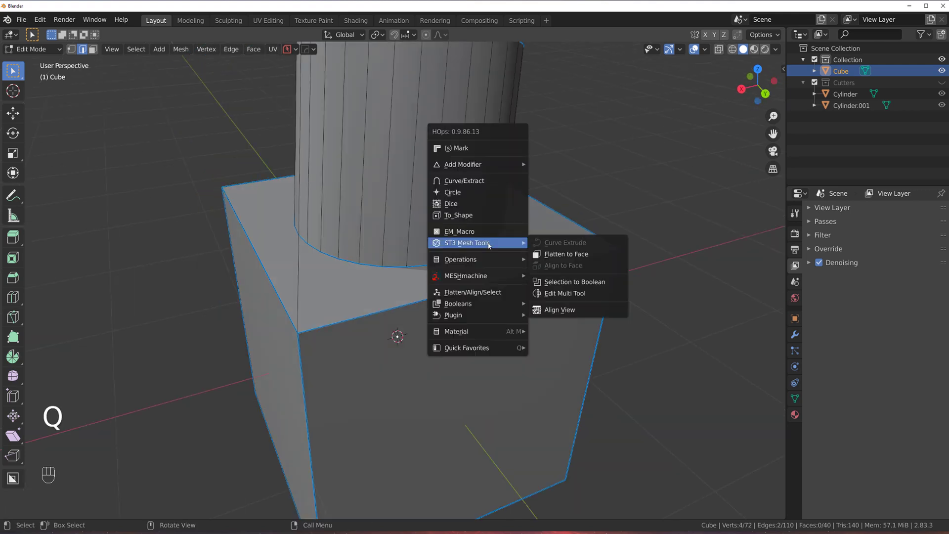
pyautogui.click(588, 295)
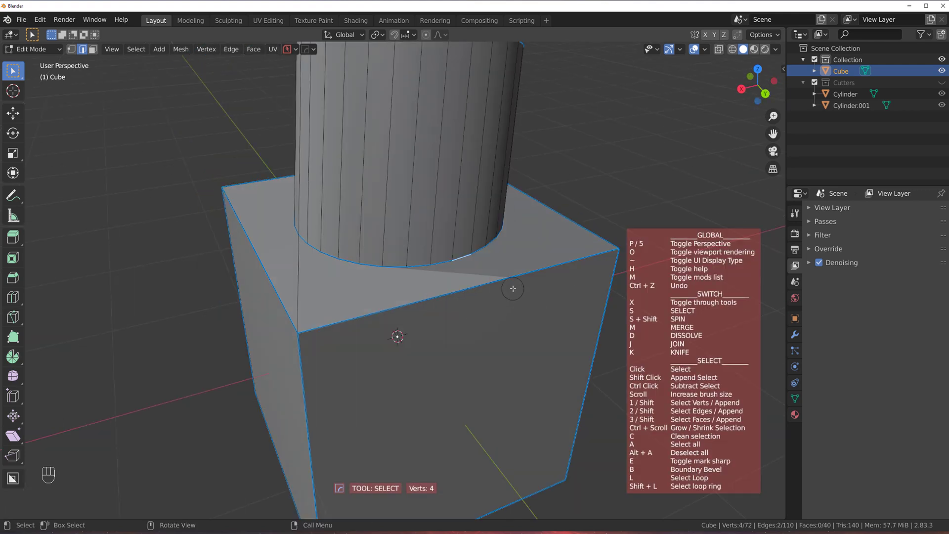
pyautogui.press('l')
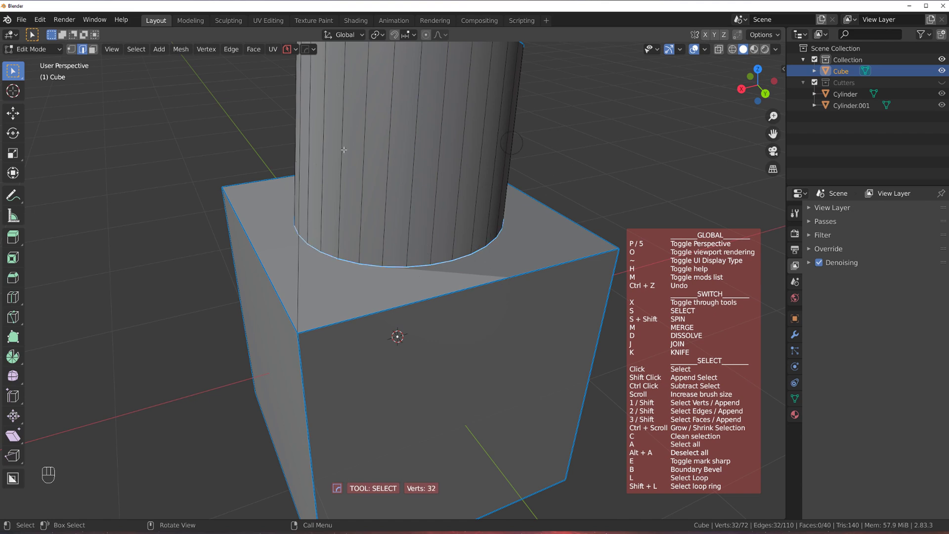
# Apply a boundary bevel to the base loop with an offset of 0.187.
pyautogui.press('b')
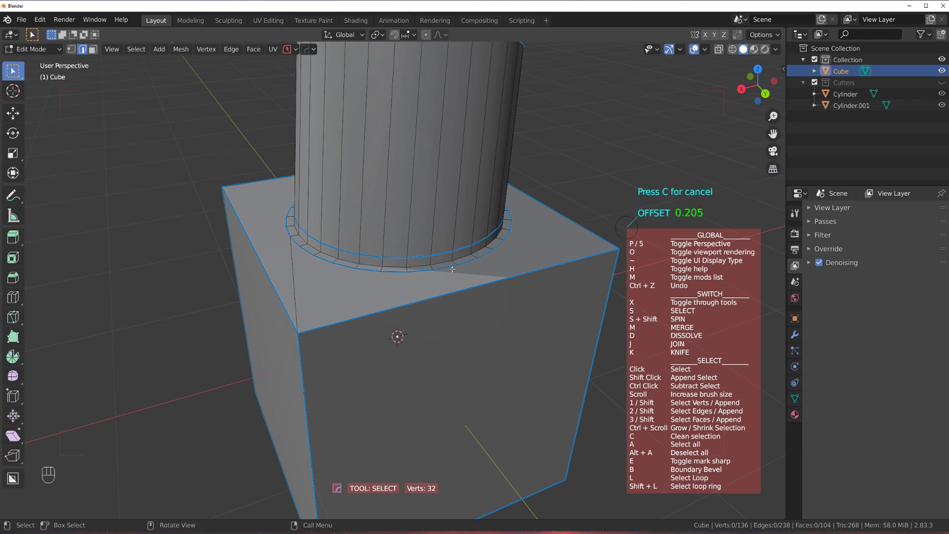
pyautogui.moveTo(558, 236); pyautogui.dragTo(530, 341, button='middle')
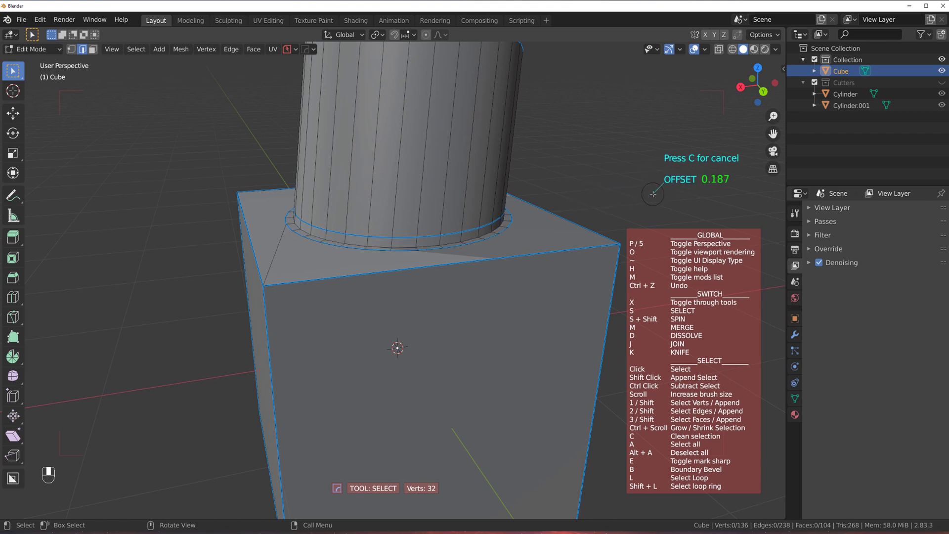
pyautogui.click(653, 194)
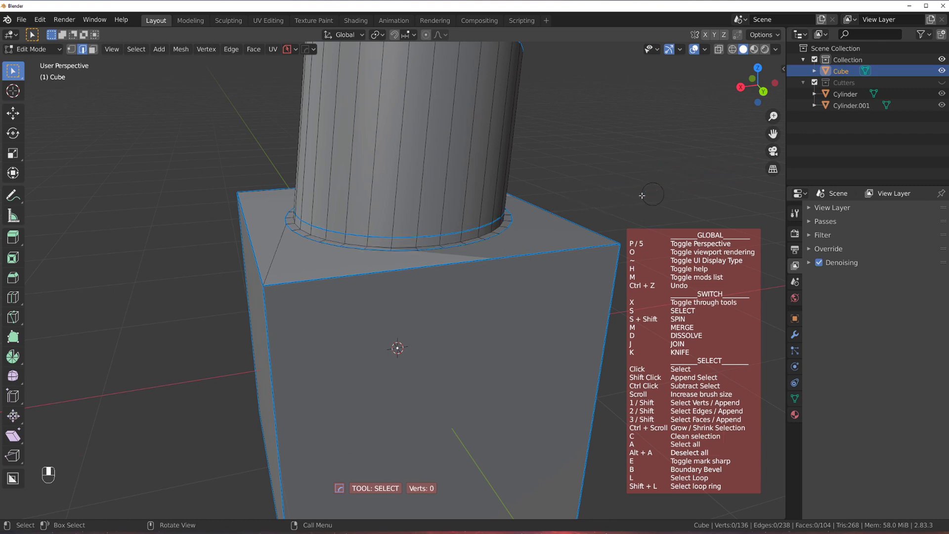
# Brush-select part of the bevelled strip at the cylinder's base.
pyautogui.click(489, 228)
pyautogui.keyDown('shift'); pyautogui.moveTo(435, 277); pyautogui.dragTo(394, 336, button='middle'); pyautogui.keyUp('shift')
pyautogui.moveTo(393, 337)
pyautogui.mouseDown(button='middle')
pyautogui.moveTo(394, 352)
pyautogui.moveTo(353, 346)
pyautogui.mouseUp(button='middle')
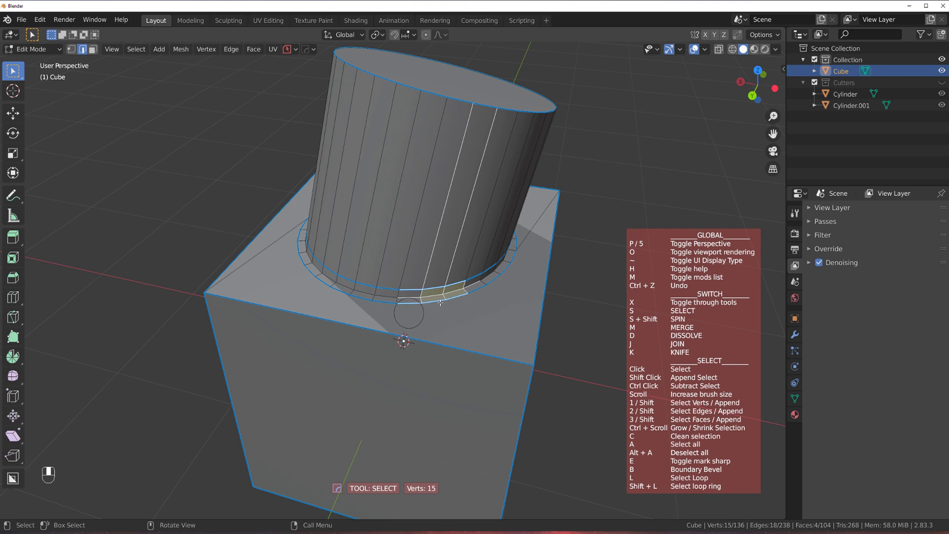
pyautogui.moveTo(441, 302); pyautogui.dragTo(422, 290, button='middle')
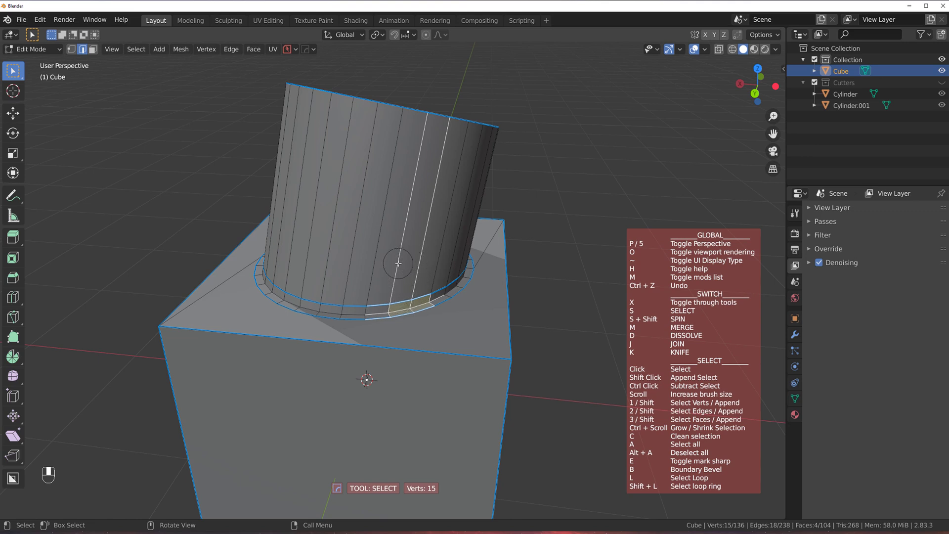
# Switch to Merge and merge vertices of the cylinder's base ring into vertices of its top rim.
pyautogui.press('m')
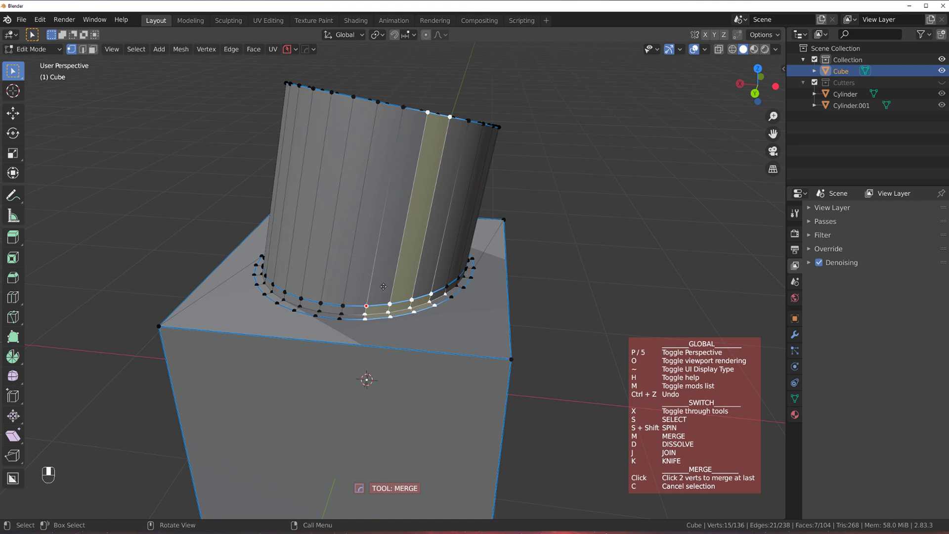
pyautogui.click(411, 114)
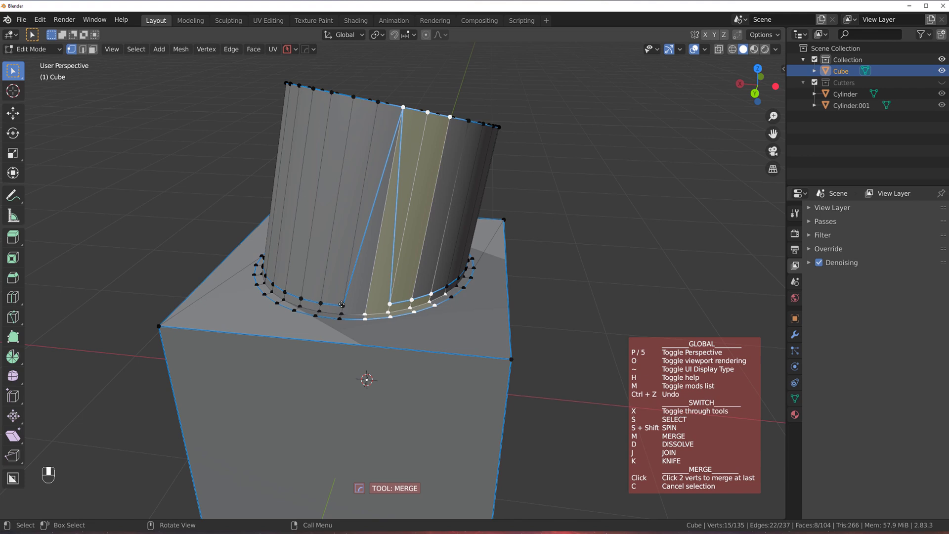
pyautogui.click(377, 105)
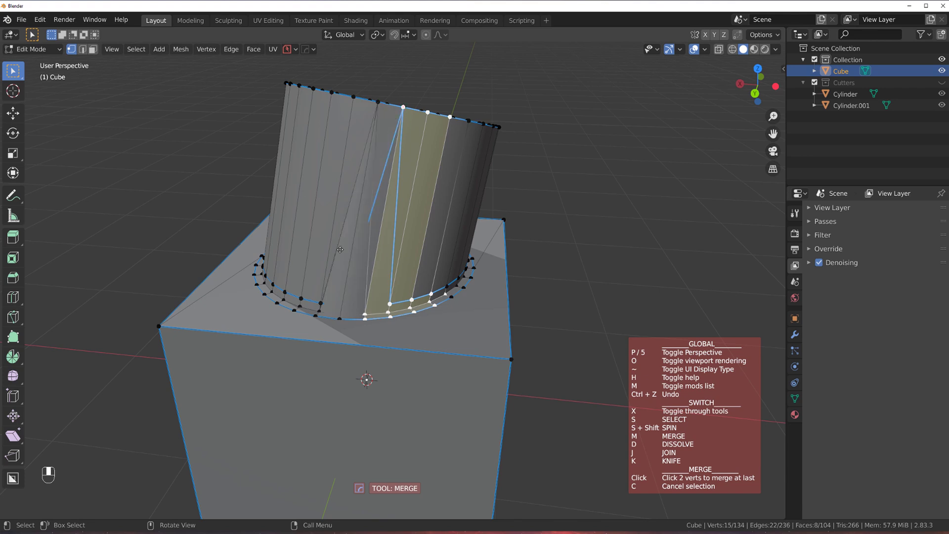
pyautogui.click(324, 294)
pyautogui.click(369, 106)
pyautogui.click(353, 97)
# Merge neighbouring top rim vertices into one, merge across to the rim's far side, and cancel the tool.
pyautogui.moveTo(404, 257); pyautogui.dragTo(403, 224, button='middle')
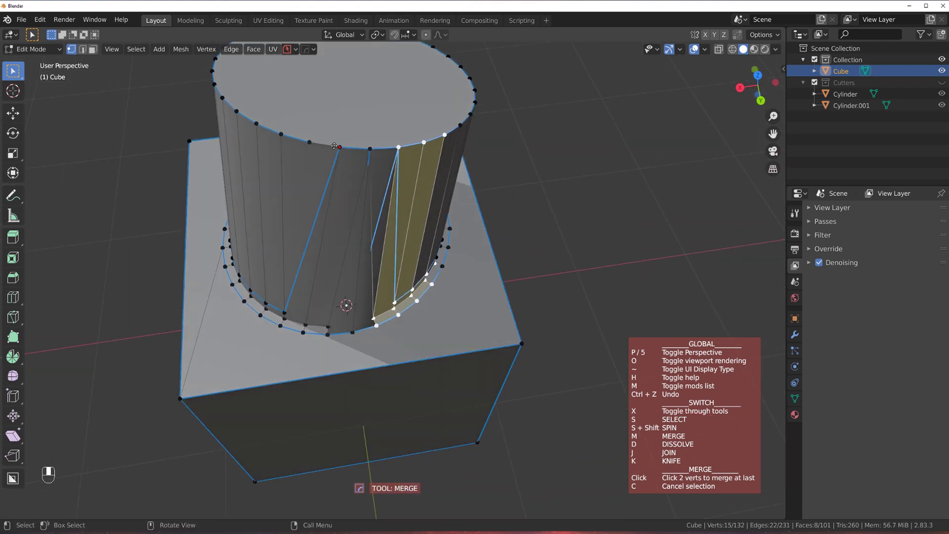
pyautogui.click(362, 148)
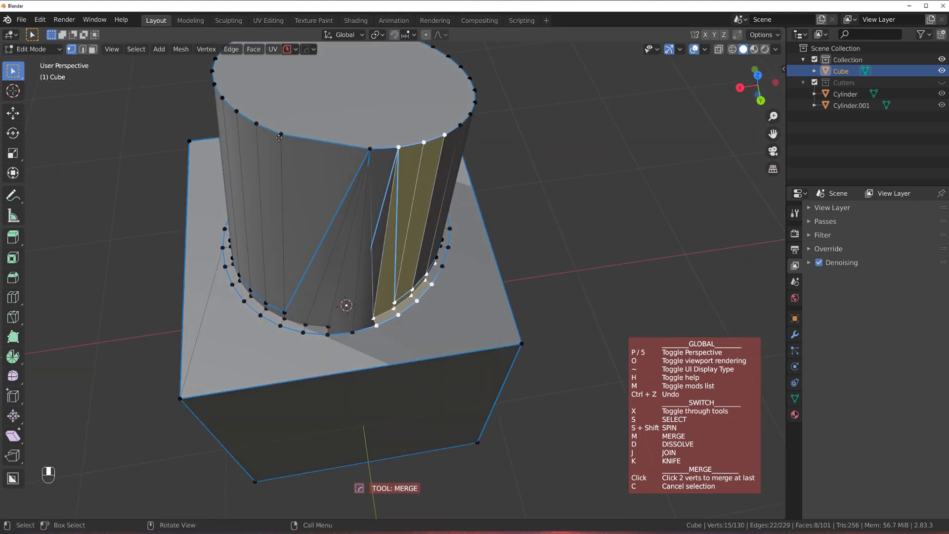
pyautogui.click(364, 145)
pyautogui.click(261, 126)
pyautogui.click(368, 141)
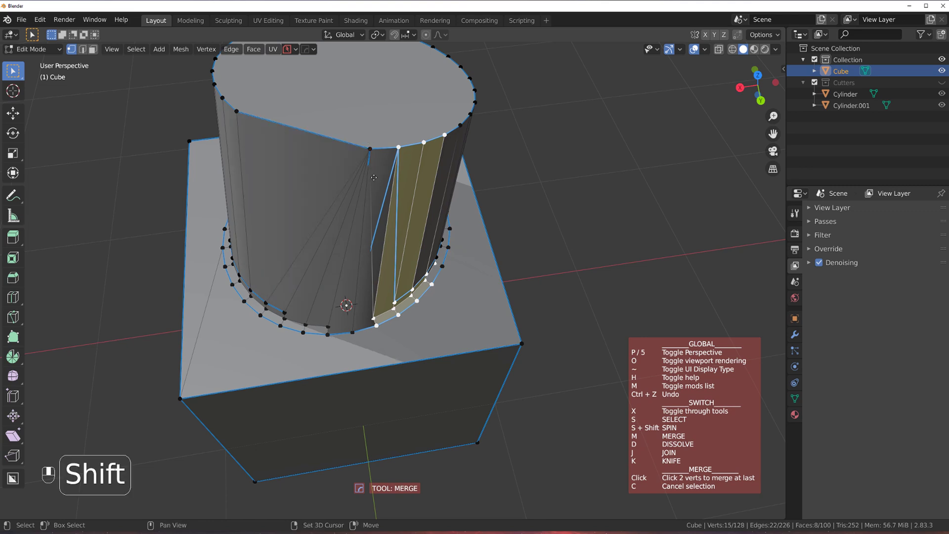
pyautogui.keyDown('shift'); pyautogui.moveTo(378, 140); pyautogui.dragTo(353, 232, button='middle'); pyautogui.keyUp('shift')
pyautogui.click(359, 89)
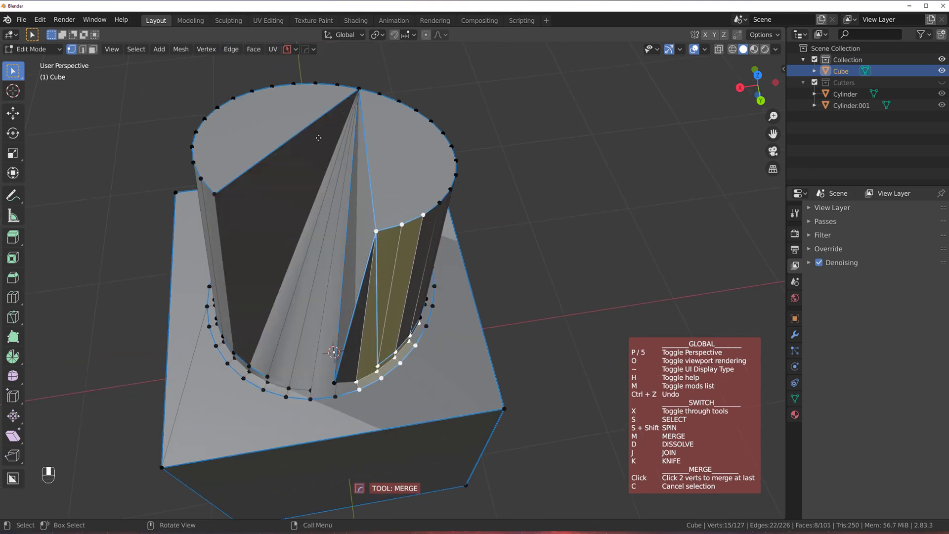
pyautogui.click(219, 194)
pyautogui.click(336, 99)
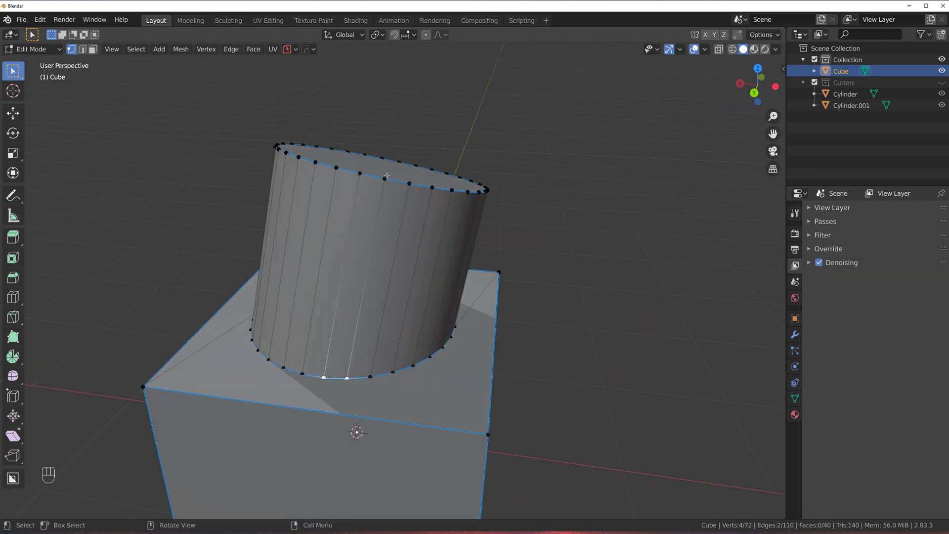
# Return to Object Mode, delete the joined object and add a new cube opened in Edit Mode.
pyautogui.scroll(-5, 434, 236)
pyautogui.press('Tab')
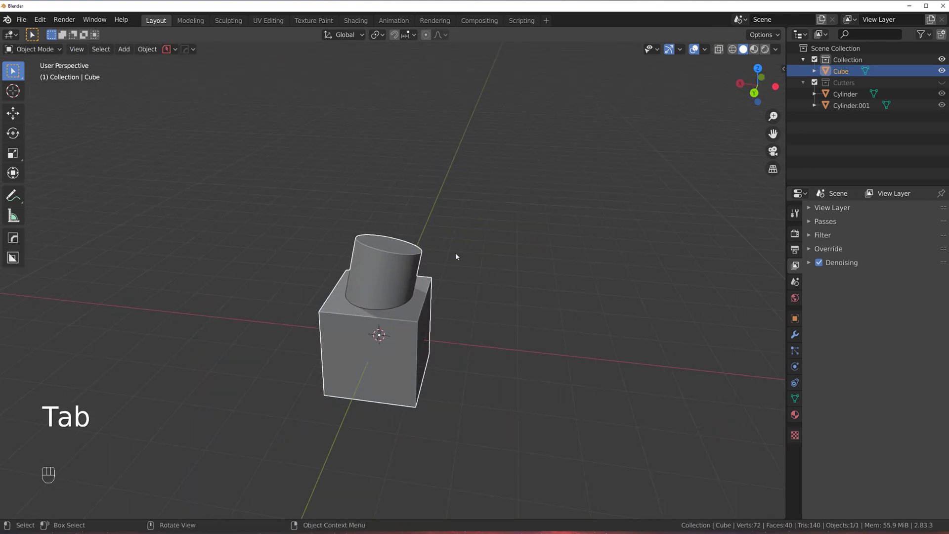
pyautogui.press('x')
pyautogui.hotkey('shift', 'a')
pyautogui.moveTo(450, 262)
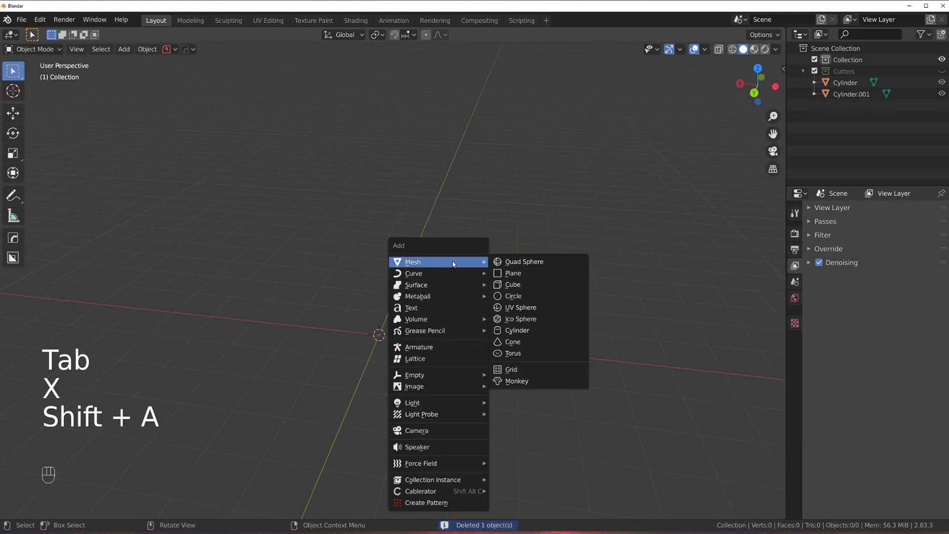
pyautogui.click(523, 285)
pyautogui.moveTo(471, 286); pyautogui.dragTo(416, 237, button='middle')
pyautogui.press('Tab')
pyautogui.keyDown('shift'); pyautogui.moveTo(415, 237); pyautogui.dragTo(424, 218, button='middle'); pyautogui.keyUp('shift')
pyautogui.hotkey('ctrl', 'b')
pyautogui.rightClick(413, 210)
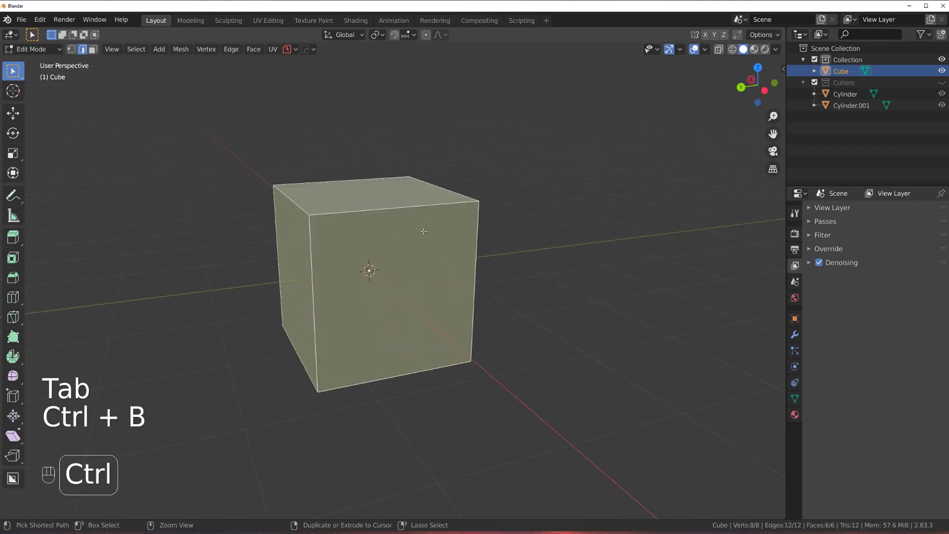
pyautogui.hotkey('ctrl', 'b')
pyautogui.rightClick(430, 220)
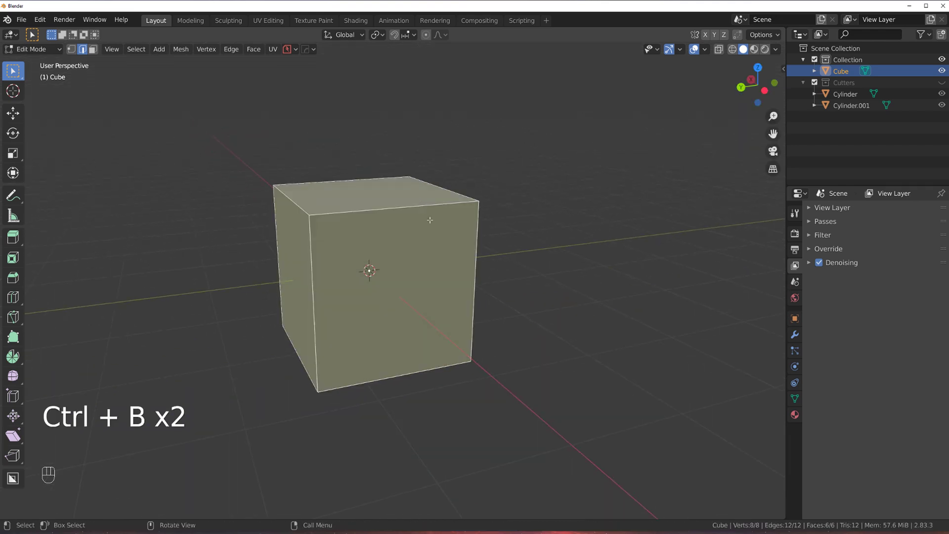
# Add six evenly spaced parallel loop cuts running over the cube's top and front faces.
pyautogui.hotkey('ctrl', 'r')
pyautogui.scroll(5, 430, 220)
pyautogui.click(425, 217)
pyautogui.rightClick(415, 210)
pyautogui.scroll(3, 408, 203)
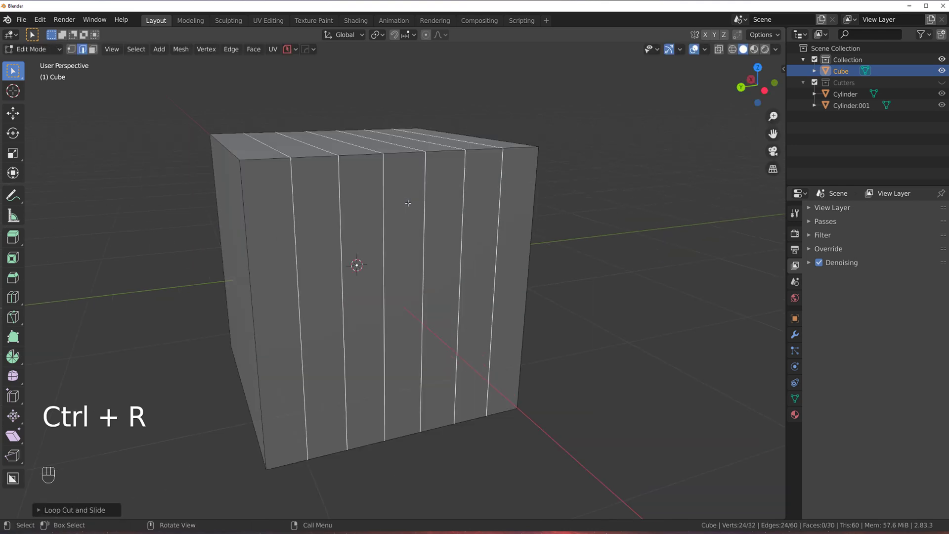
pyautogui.moveTo(408, 203); pyautogui.dragTo(412, 248, button='middle')
pyautogui.scroll(-2, 408, 252)
pyautogui.press('Tab')
pyautogui.press('Tab')
pyautogui.scroll(4, 386, 294)
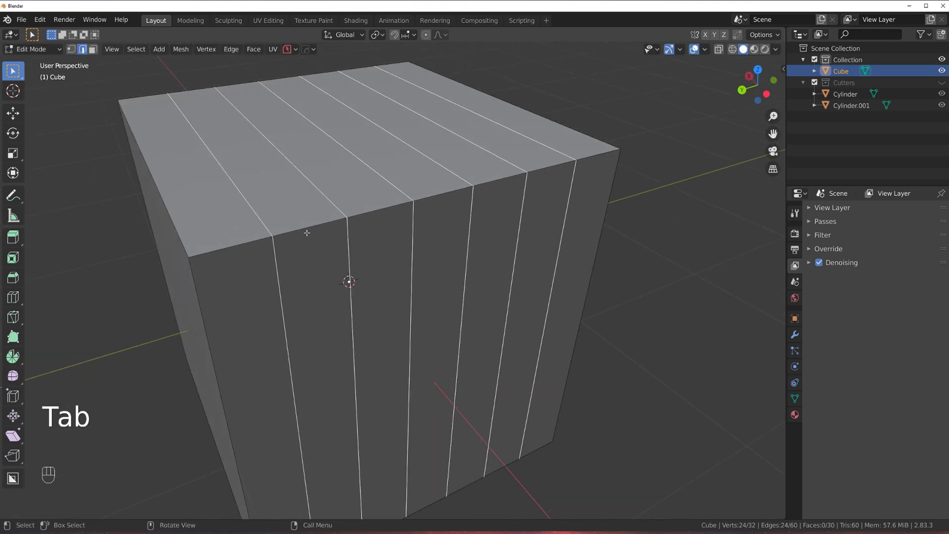
# Clear the selection, then select all six loop-cut edge loops on the cube one after another with loop selection.
pyautogui.click(239, 244)
pyautogui.scroll(-2, 332, 277)
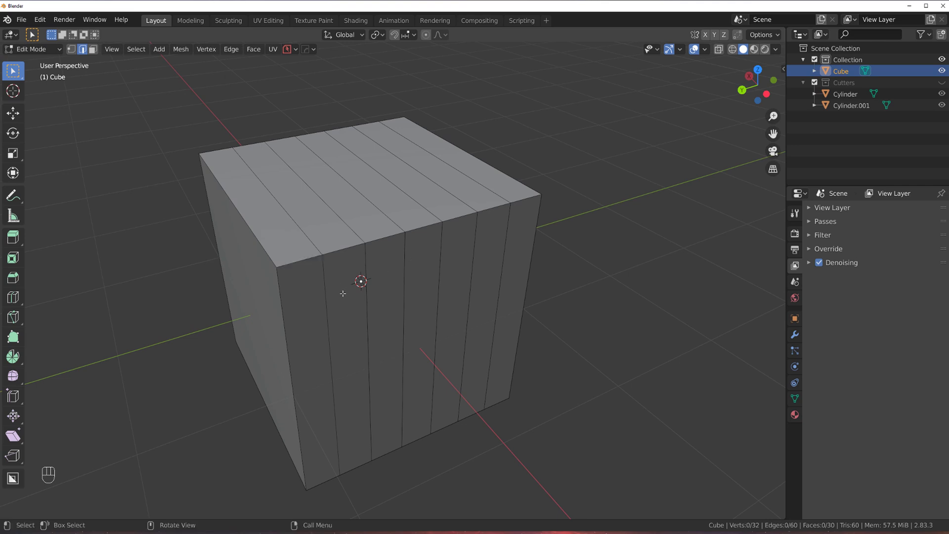
pyautogui.moveTo(396, 289); pyautogui.dragTo(314, 209, button='middle')
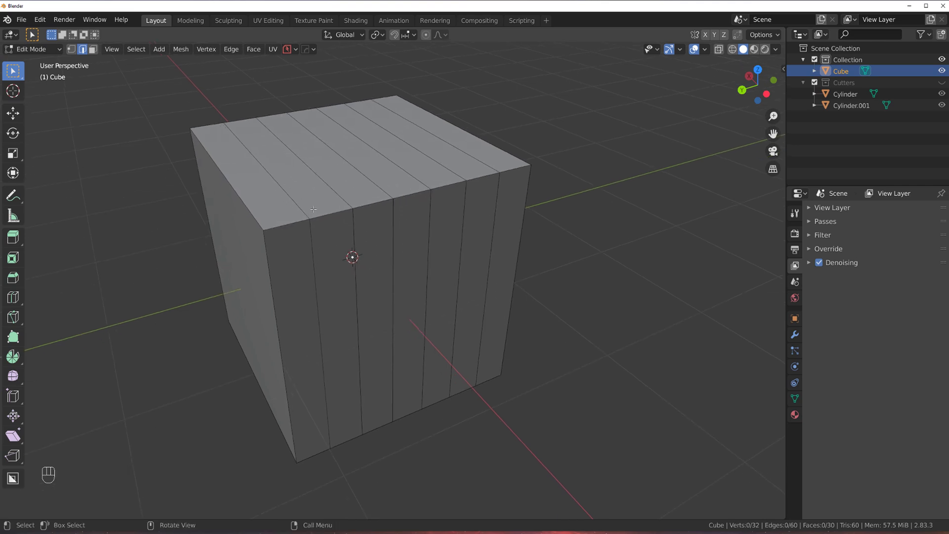
pyautogui.keyDown('alt'); pyautogui.click(309, 253); pyautogui.keyUp('alt')
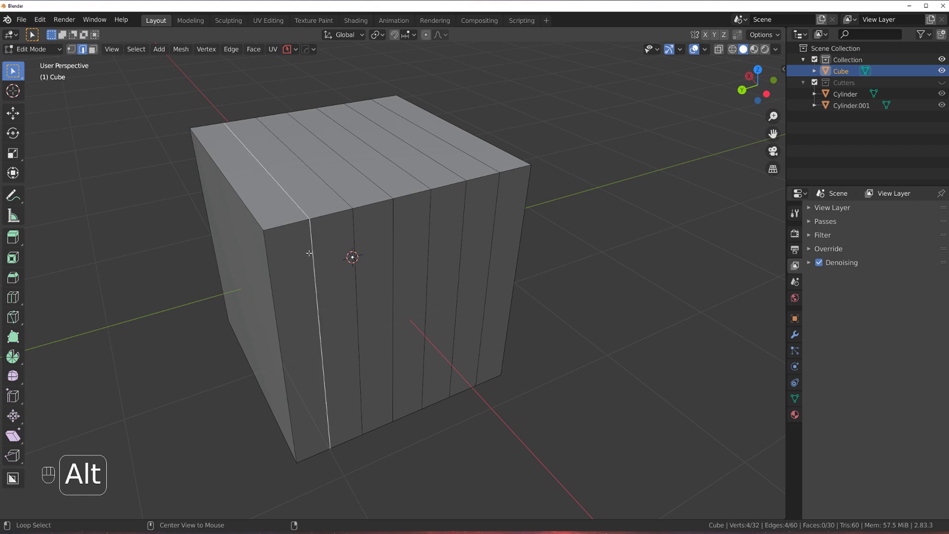
pyautogui.keyDown('alt'); pyautogui.keyDown('shift'); pyautogui.click(349, 248); pyautogui.keyUp('shift'); pyautogui.keyUp('alt')
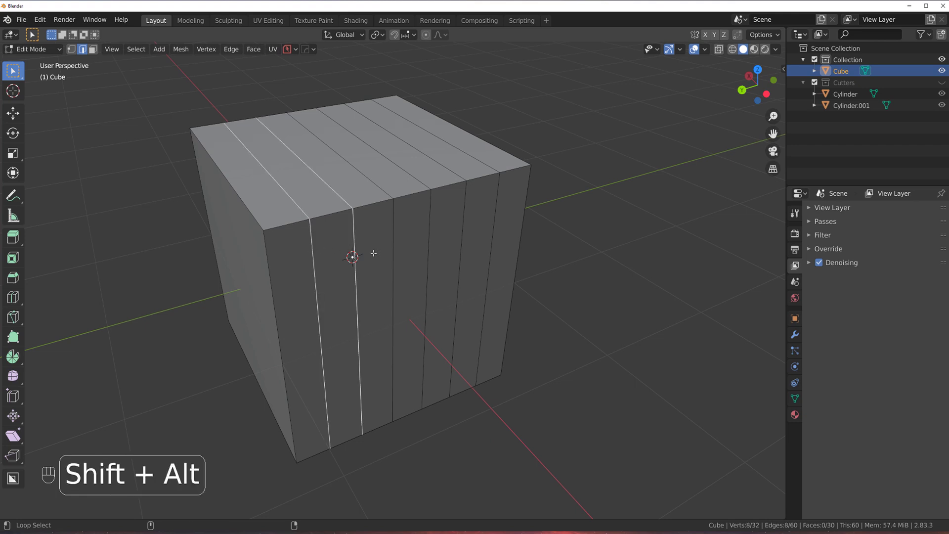
pyautogui.keyDown('alt'); pyautogui.keyDown('shift'); pyautogui.click(403, 246); pyautogui.keyUp('shift'); pyautogui.keyUp('alt')
pyautogui.keyDown('alt'); pyautogui.keyDown('shift'); pyautogui.click(437, 240); pyautogui.keyUp('shift'); pyautogui.keyUp('alt')
pyautogui.keyDown('alt'); pyautogui.keyDown('shift'); pyautogui.click(459, 233); pyautogui.keyUp('shift'); pyautogui.keyUp('alt')
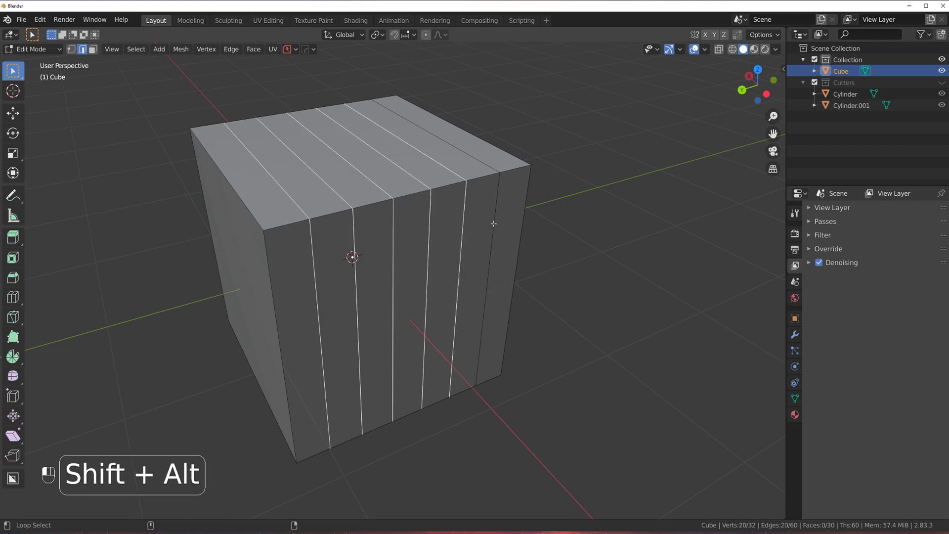
pyautogui.keyDown('alt'); pyautogui.keyDown('shift'); pyautogui.click(494, 223); pyautogui.keyUp('shift'); pyautogui.keyUp('alt')
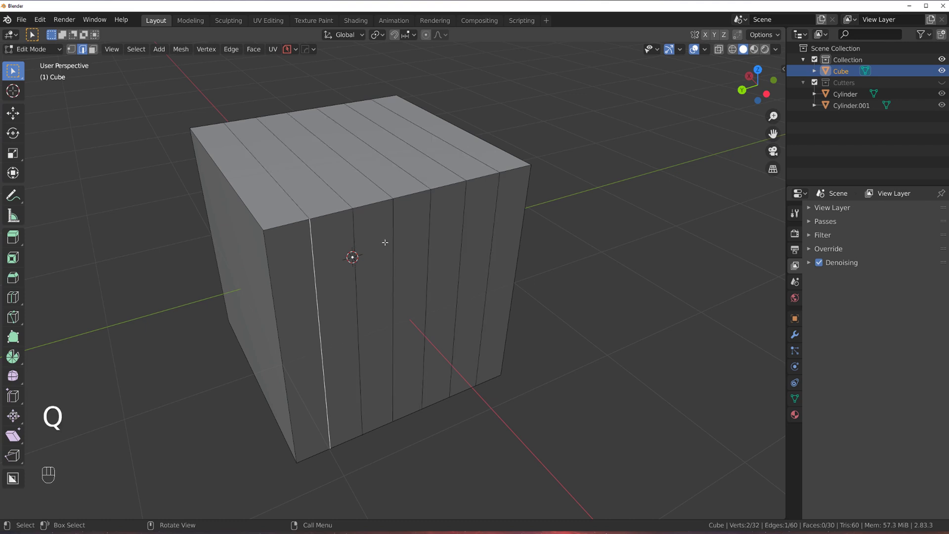
# Brush-select the six vertical loop-cut edges on the front face with the Edit Multi Tool and extend them to full loops.
pyautogui.press('q')
pyautogui.moveTo(376, 249)
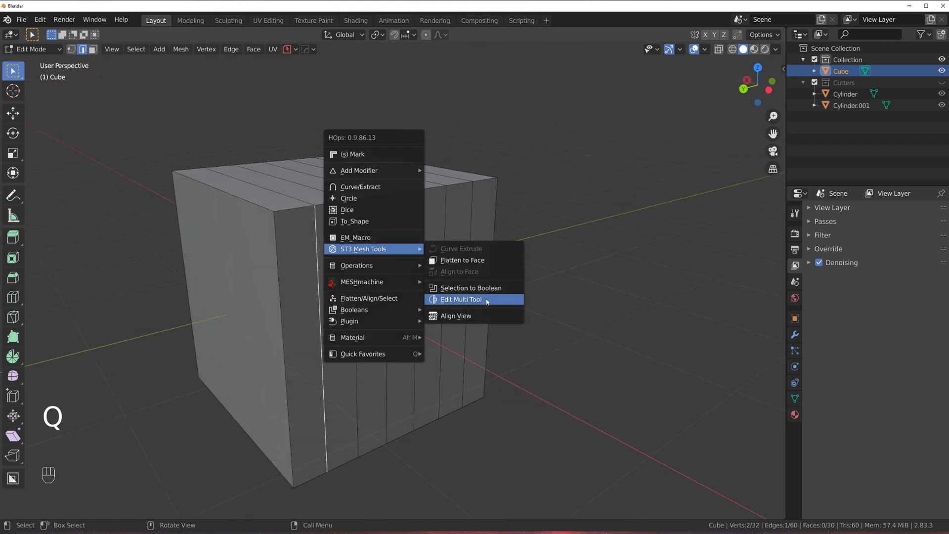
pyautogui.click(461, 300)
pyautogui.keyDown('shift'); pyautogui.moveTo(328, 284); pyautogui.dragTo(466, 254); pyautogui.keyUp('shift')
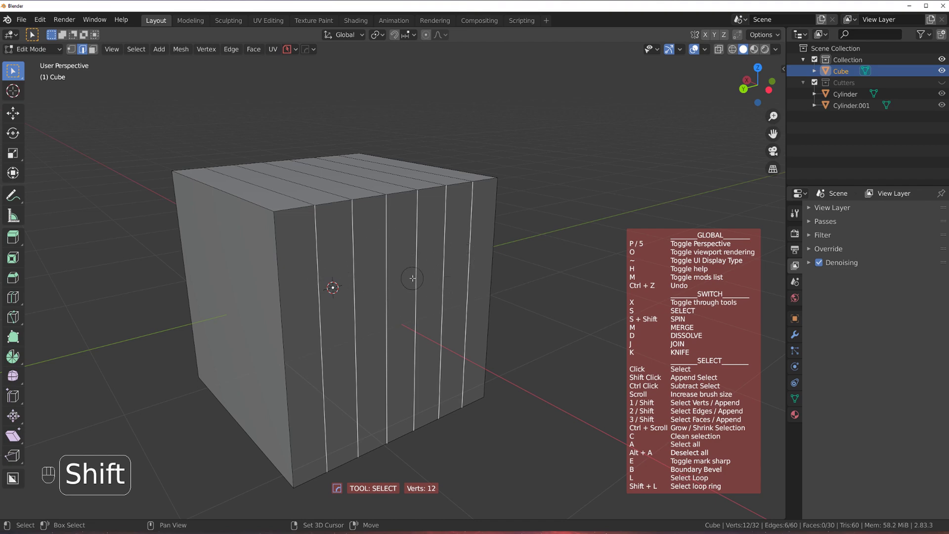
pyautogui.press('l')
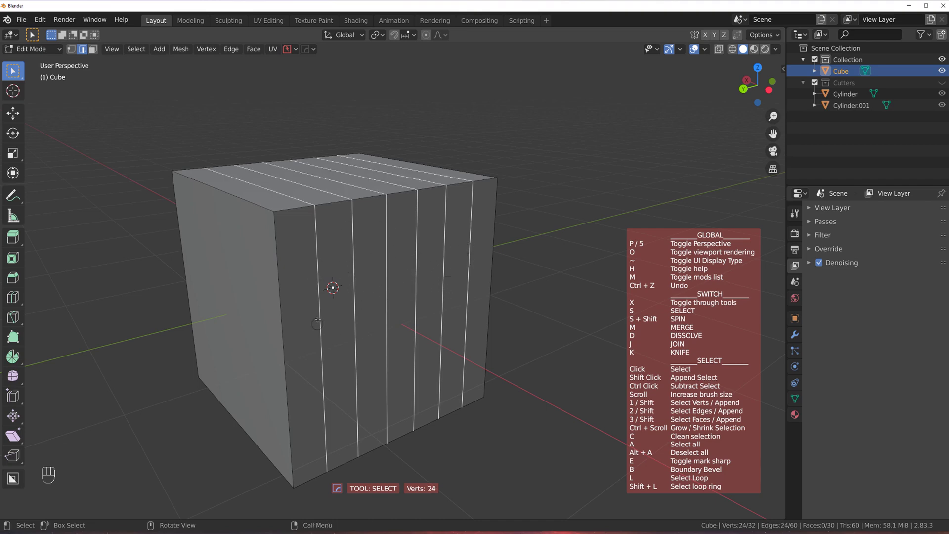
# Select the top face's two outer side edges, extend them to their loop rings, clear the selection and exit the tool.
pyautogui.moveTo(317, 322); pyautogui.dragTo(274, 294, button='middle')
pyautogui.click(253, 234)
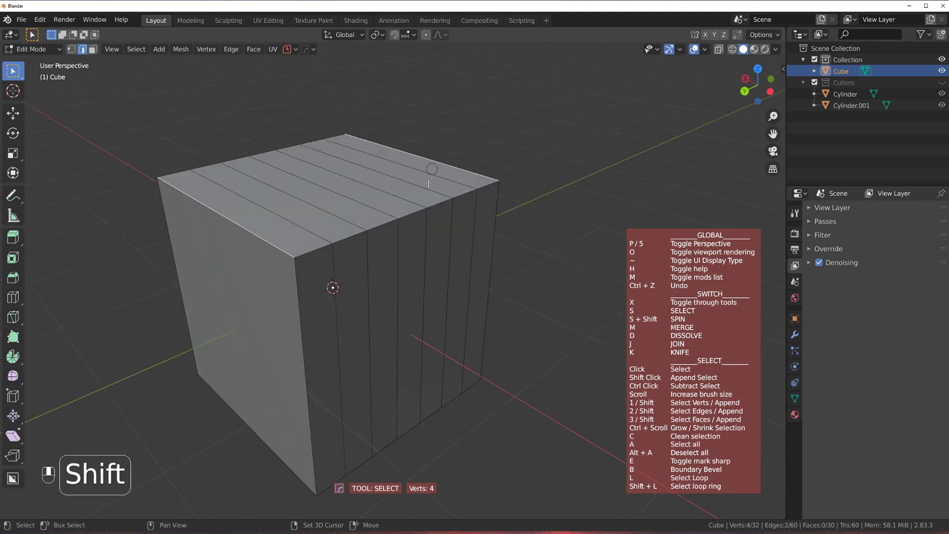
pyautogui.keyDown('shift'); pyautogui.click(440, 213); pyautogui.keyUp('shift')
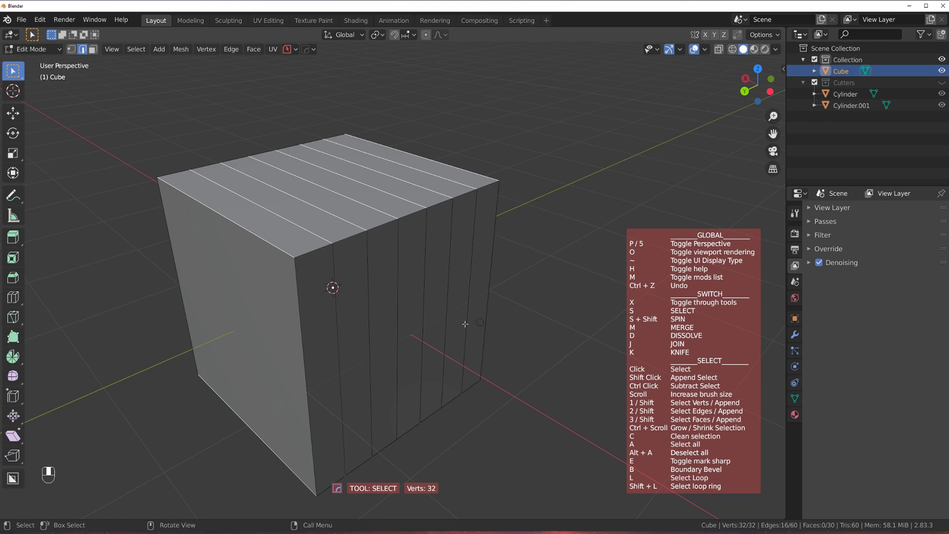
pyautogui.moveTo(464, 324); pyautogui.dragTo(446, 129, button='middle')
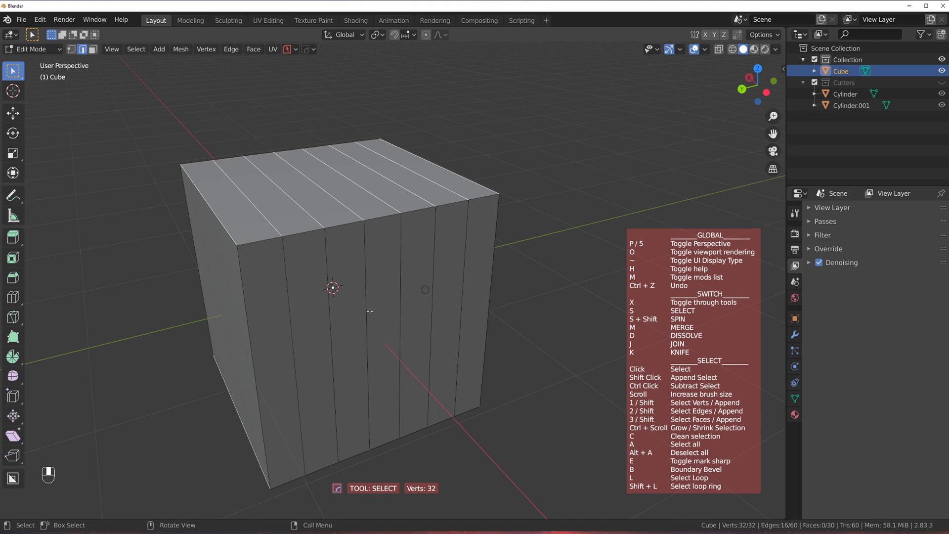
pyautogui.moveTo(369, 311); pyautogui.dragTo(344, 257, button='middle')
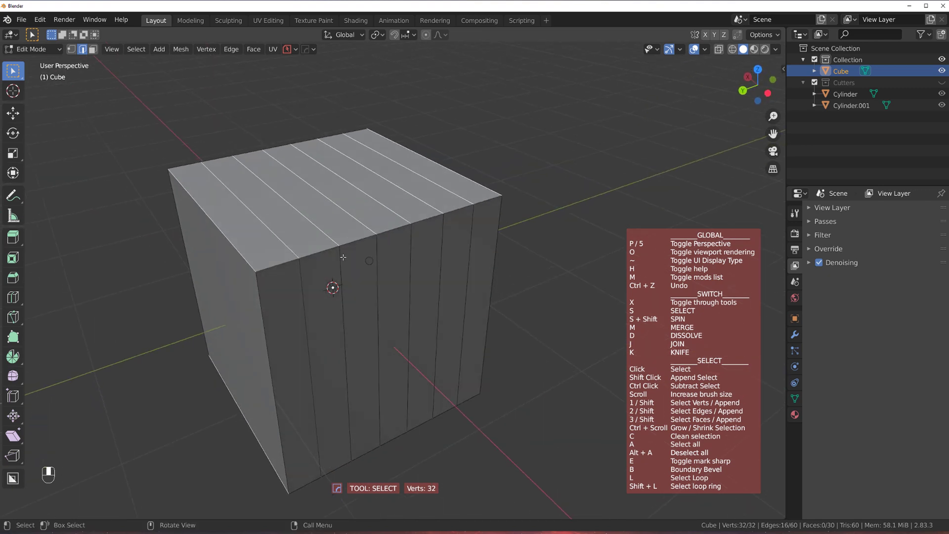
pyautogui.click(323, 261)
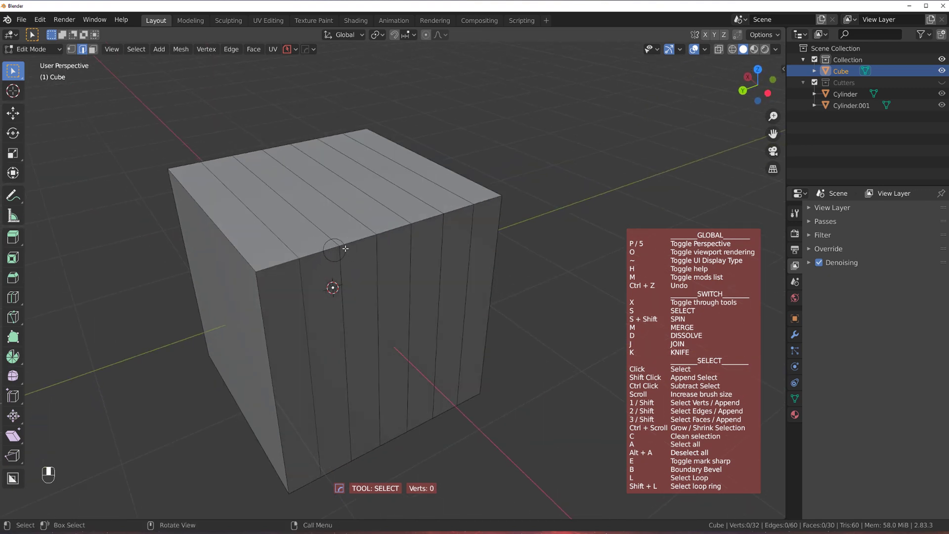
pyautogui.rightClick(347, 248)
# Select the second and fifth segments of the cube's top front edge and try the standard bevel at about 0.175 m.
pyautogui.scroll(2, 351, 248)
pyautogui.keyDown('shift'); pyautogui.click(451, 209); pyautogui.keyUp('shift')
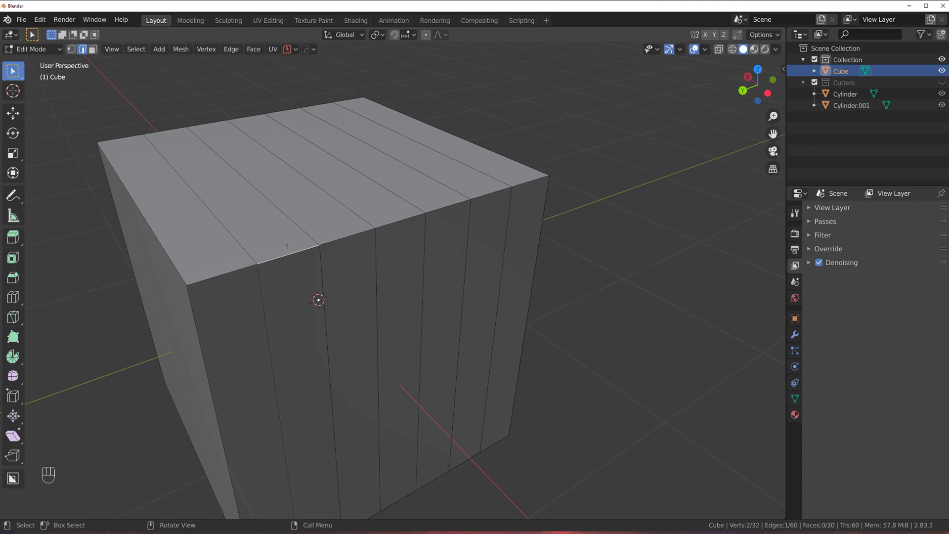
pyautogui.scroll(3, 402, 265)
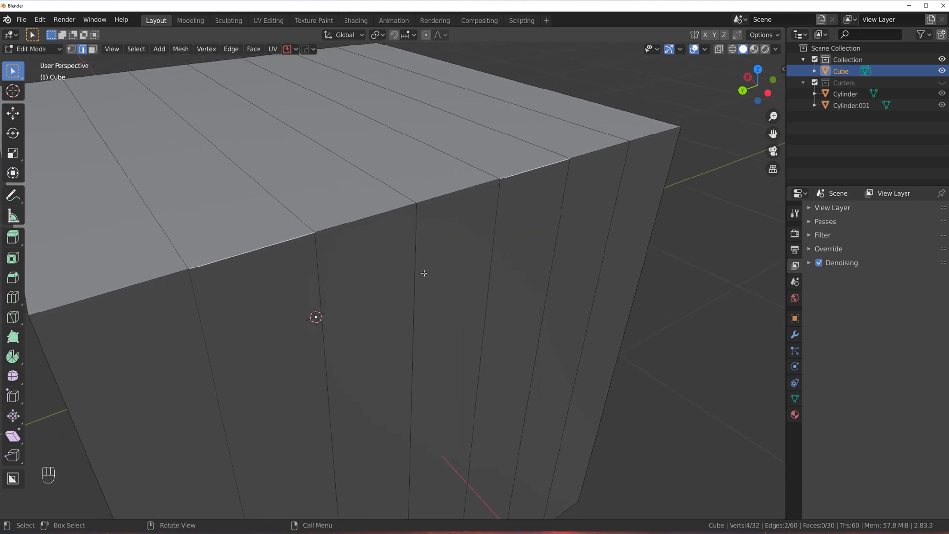
pyautogui.hotkey('ctrl', 'b')
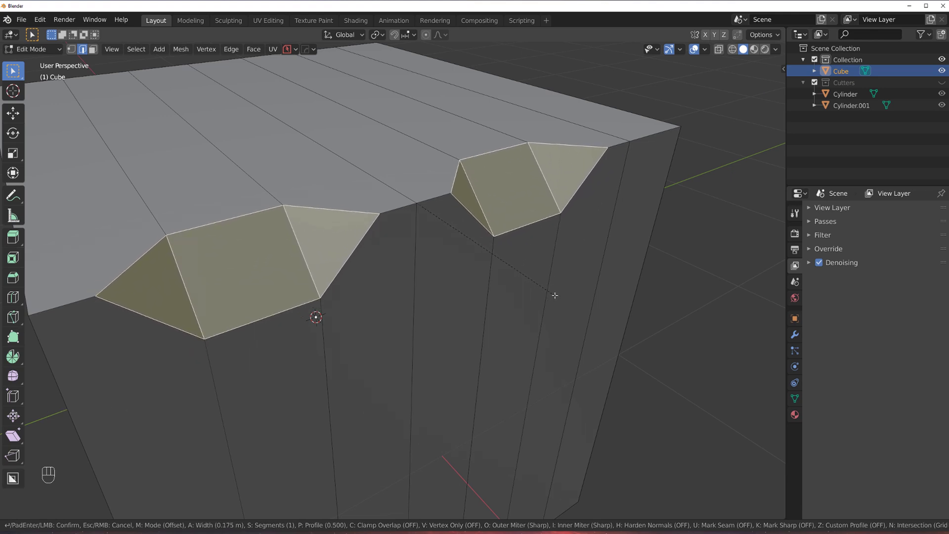
pyautogui.press('Escape')
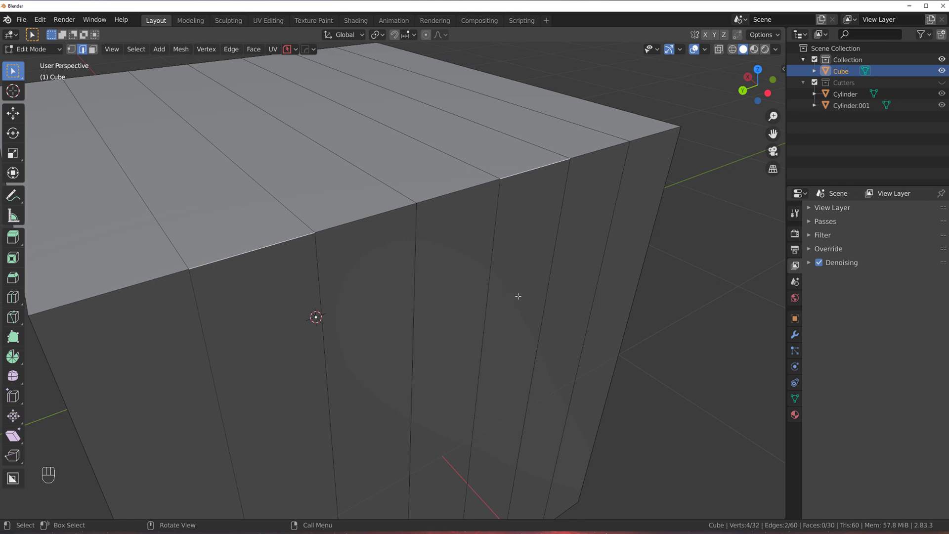
# Apply the Edit Multi Tool's Boundary Bevel to the two selected edge segments with an offset of about 0.165.
pyautogui.press('q')
pyautogui.moveTo(528, 296)
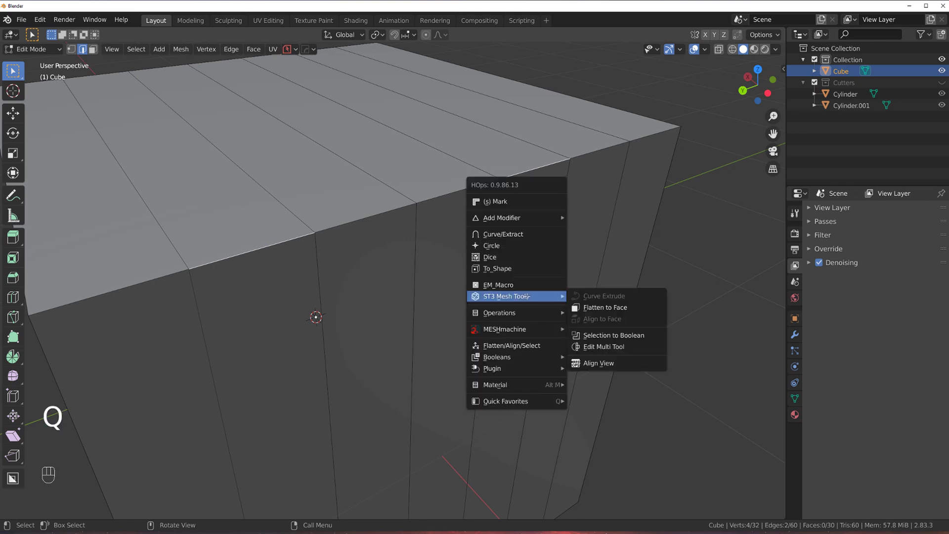
pyautogui.click(633, 347)
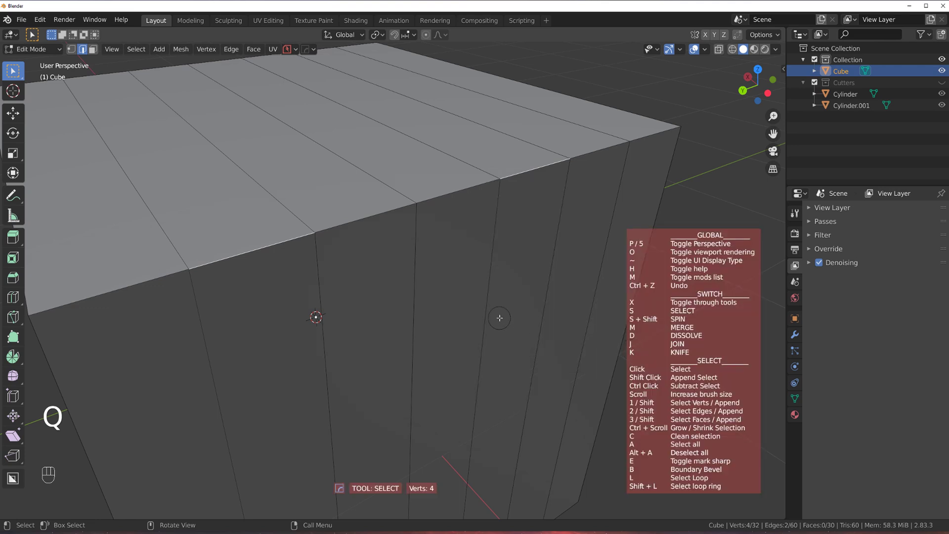
pyautogui.press('b')
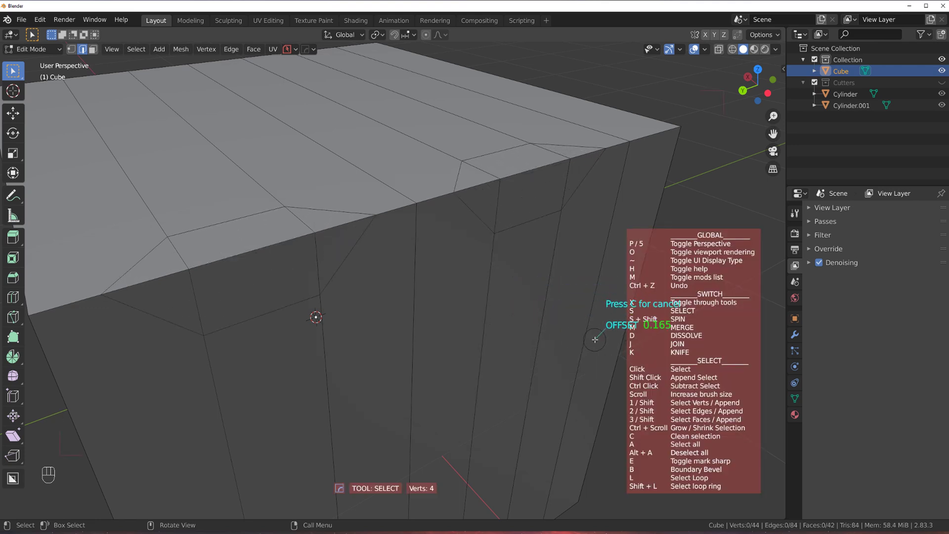
pyautogui.click(589, 338)
pyautogui.moveTo(482, 301); pyautogui.dragTo(388, 309, button='middle')
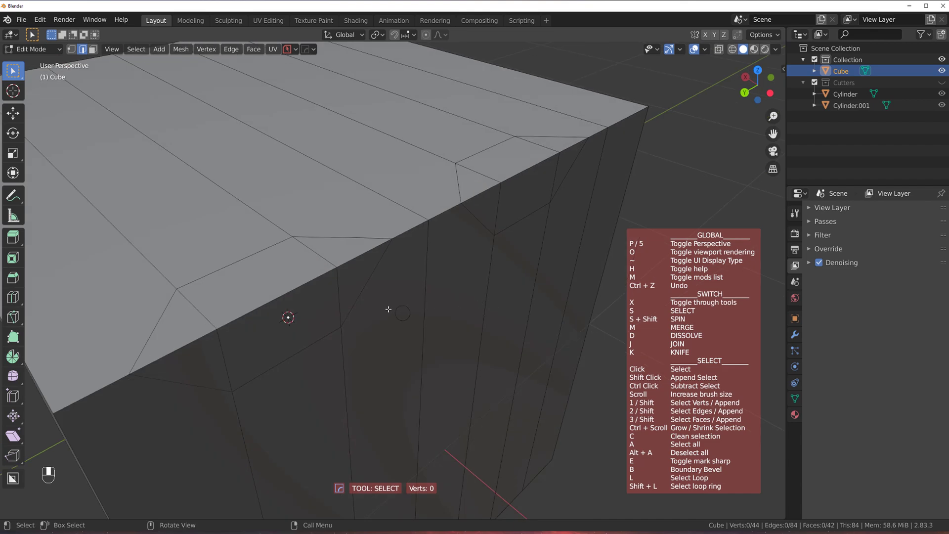
# Select the two original edge segments inside the bevel boundaries and move them down to form notches.
pyautogui.keyDown('shift'); pyautogui.click(530, 167); pyautogui.keyUp('shift')
pyautogui.moveTo(557, 248); pyautogui.dragTo(338, 253, button='middle')
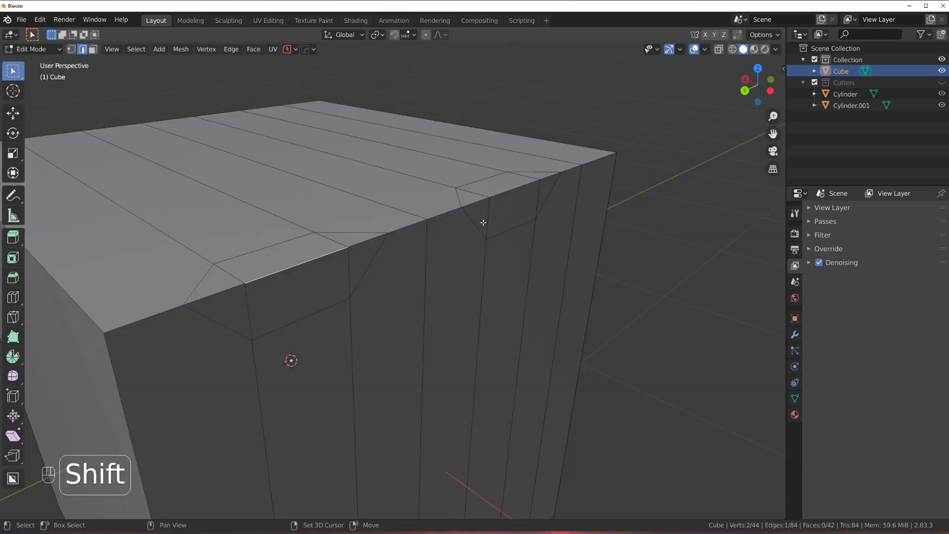
pyautogui.keyDown('shift'); pyautogui.click(517, 195); pyautogui.keyUp('shift')
pyautogui.moveTo(472, 264); pyautogui.dragTo(487, 254, button='middle')
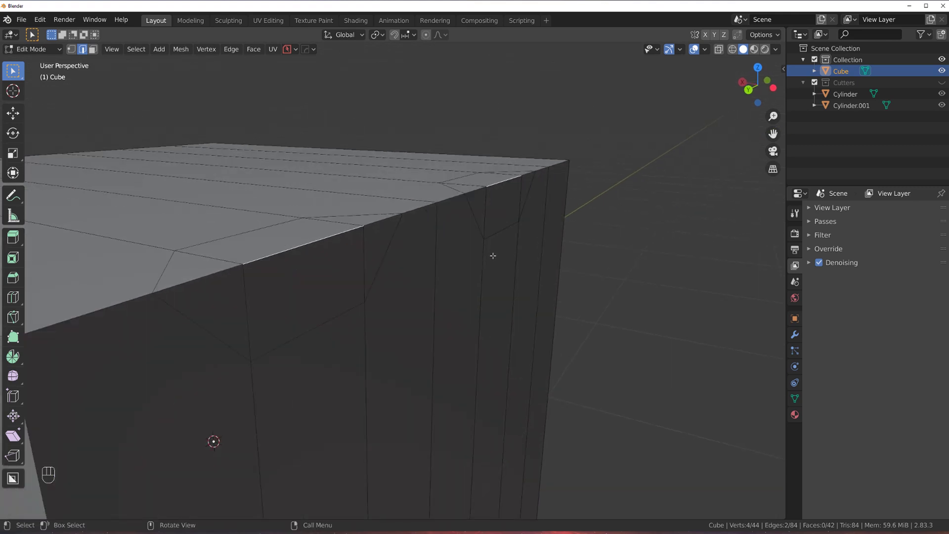
pyautogui.press('g')
pyautogui.click(492, 289)
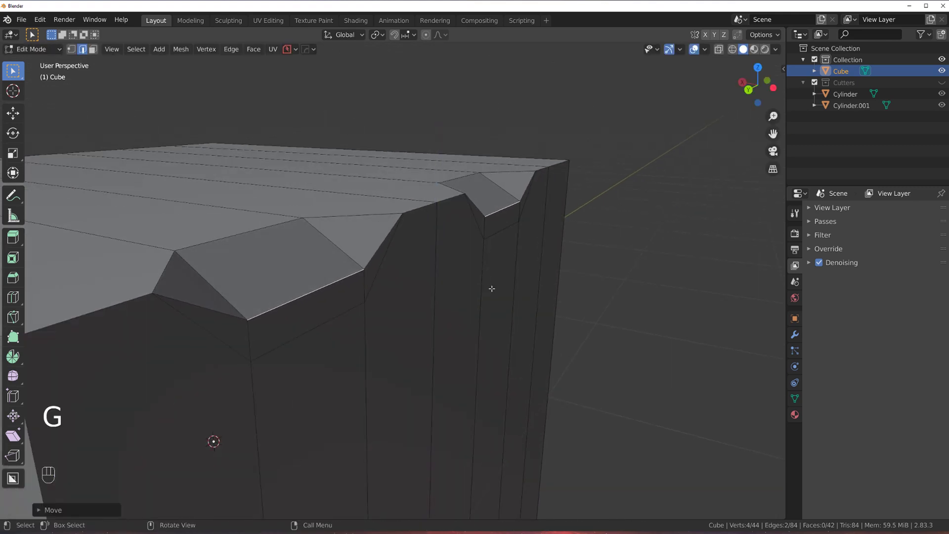
# Move the two lowered edge segments inward along the global X axis to recess the notches into the front face.
pyautogui.moveTo(492, 288); pyautogui.dragTo(379, 278, button='middle')
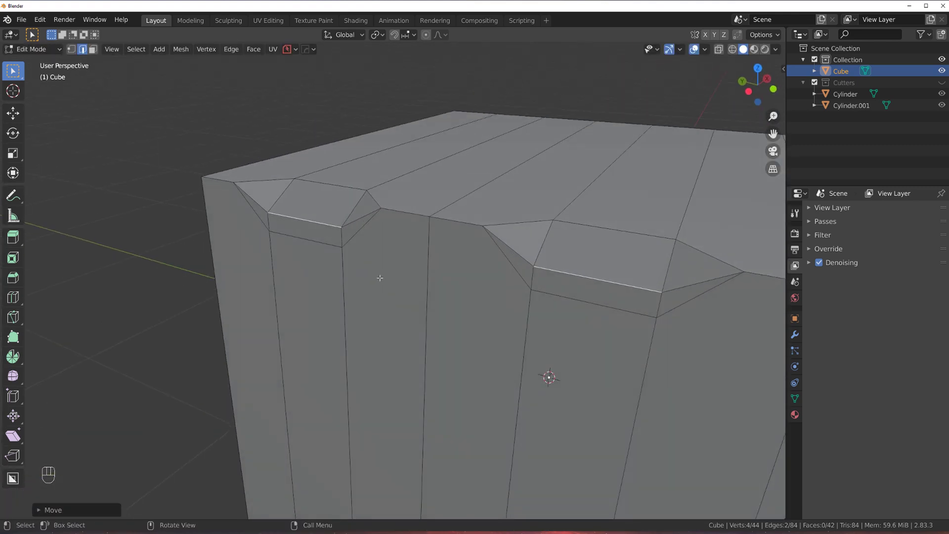
pyautogui.press('g')
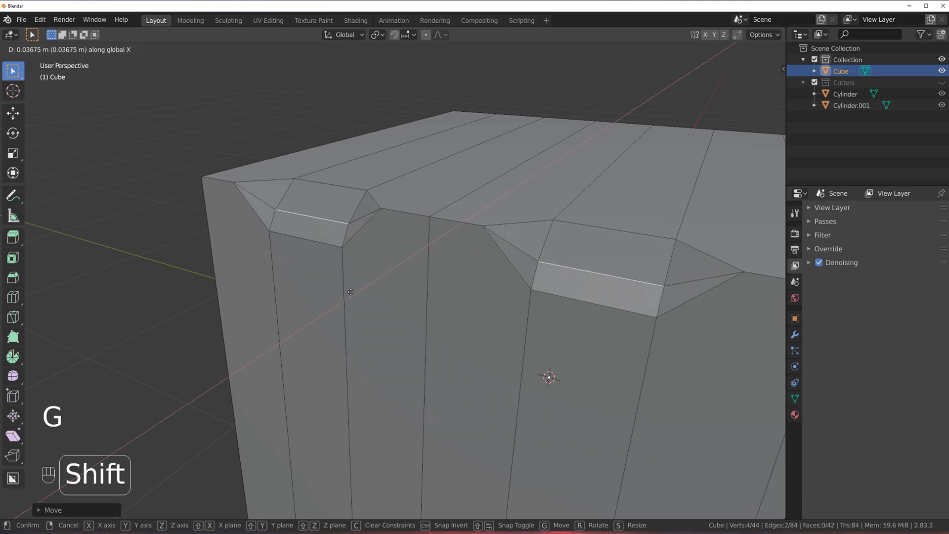
pyautogui.click(332, 295)
# Return to Object Mode and examine the two notches in the cube's top edge from several sides.
pyautogui.moveTo(333, 295); pyautogui.dragTo(424, 264, button='middle')
pyautogui.press('Tab')
pyautogui.click(404, 197)
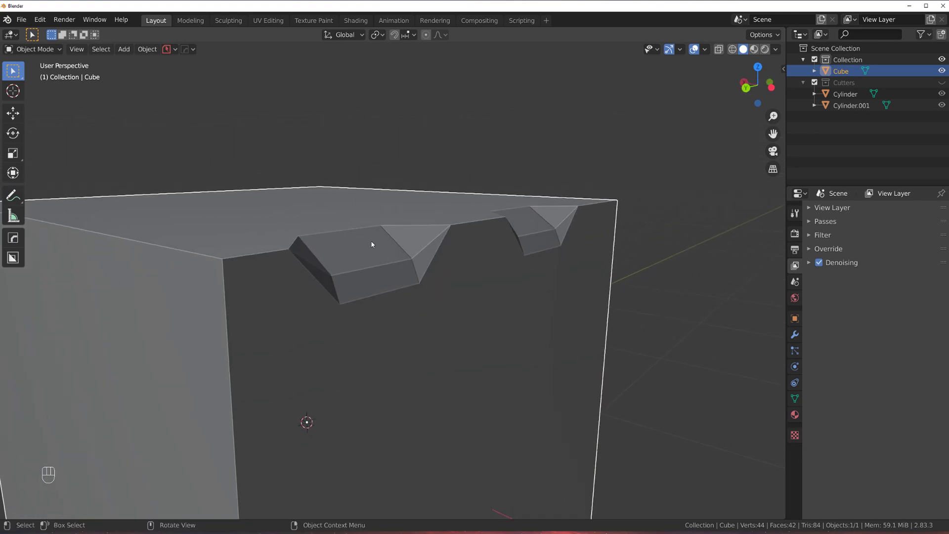
pyautogui.moveTo(372, 244); pyautogui.dragTo(411, 276, button='middle')
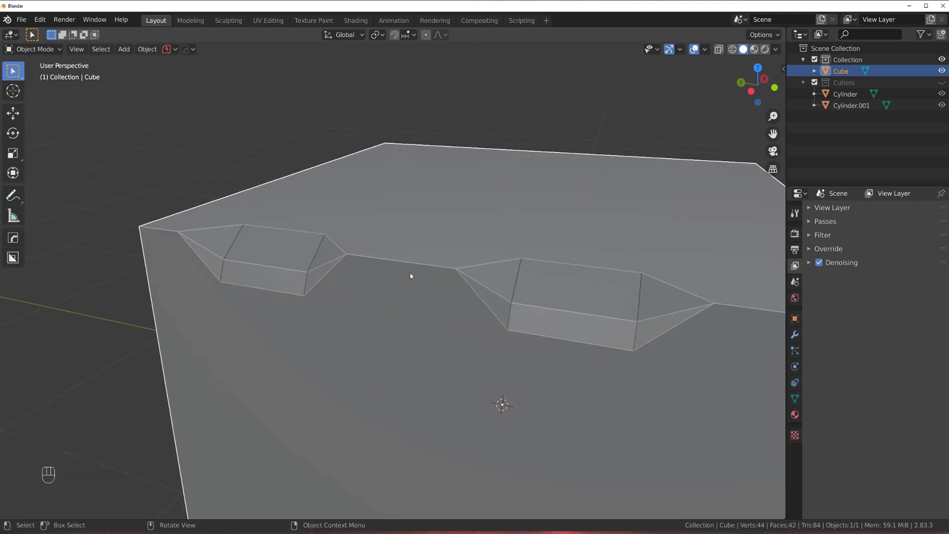
pyautogui.scroll(-6, 410, 272)
pyautogui.moveTo(576, 257); pyautogui.dragTo(388, 295, button='middle')
pyautogui.scroll(3, 441, 274)
pyautogui.moveTo(389, 296); pyautogui.dragTo(460, 274, button='middle')
pyautogui.scroll(-1, 463, 274)
# Enter Edit Mode with edge selection and select the third and fifth segments of the opposite top edge.
pyautogui.press('Tab')
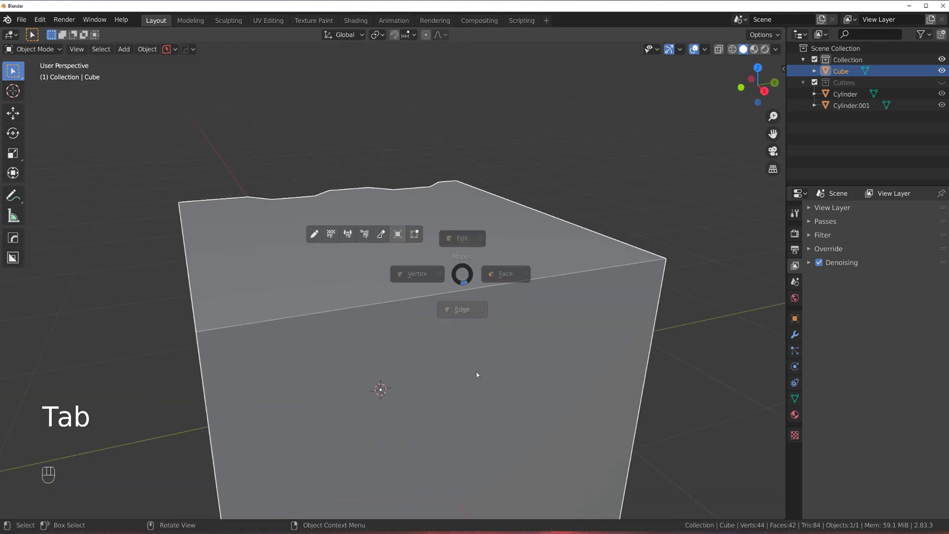
pyautogui.click(477, 374)
pyautogui.scroll(2, 428, 296)
pyautogui.click(421, 320)
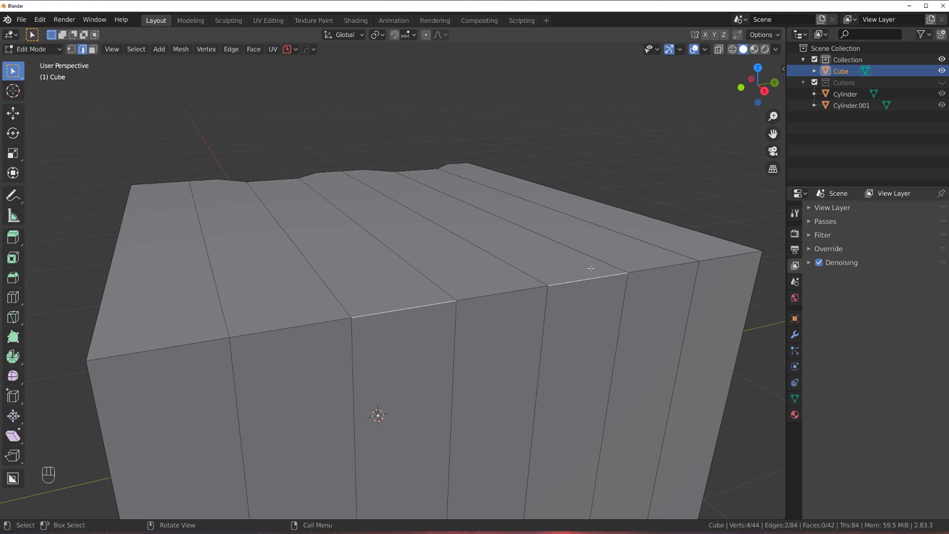
# Try the Edit Multi Tool's Boundary Bevel on both selected segments and cancel the tool.
pyautogui.press('q')
pyautogui.moveTo(591, 268)
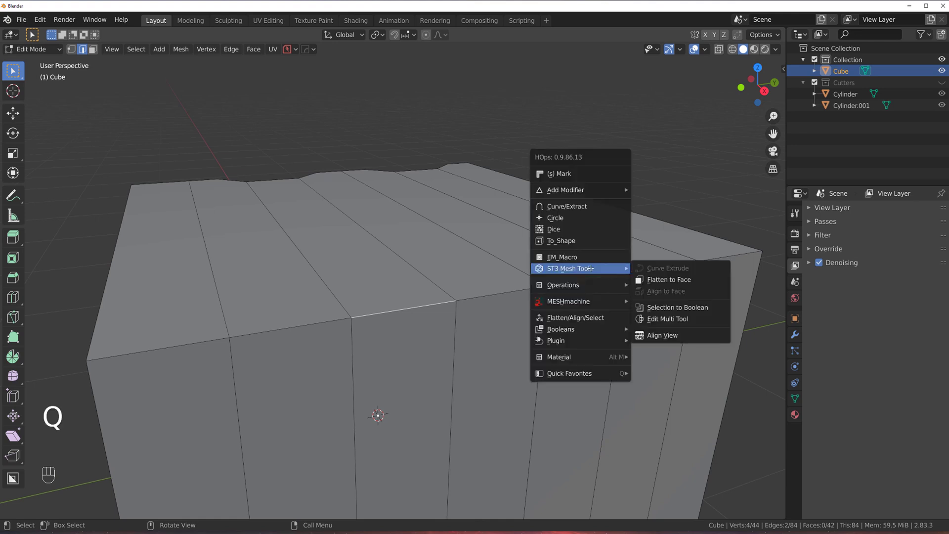
pyautogui.click(671, 324)
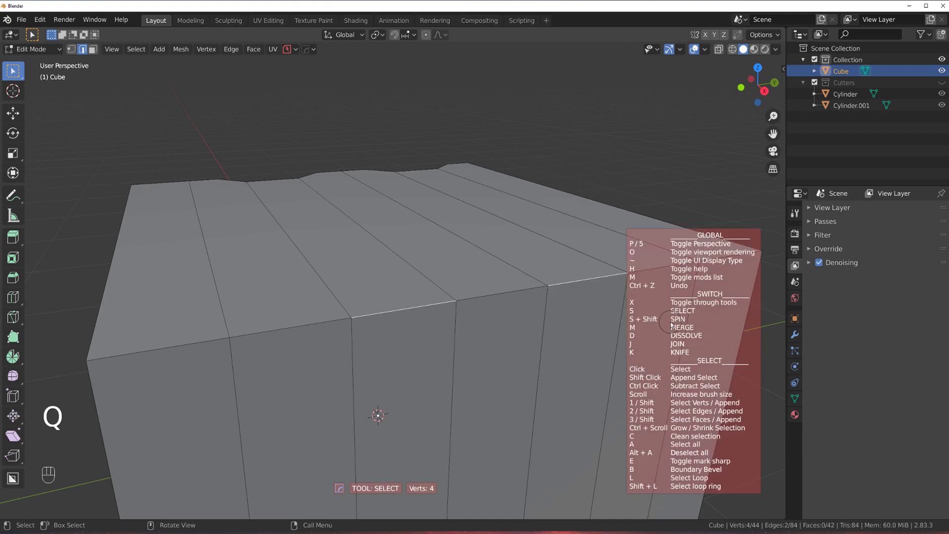
pyautogui.press('b')
pyautogui.click(81, 320)
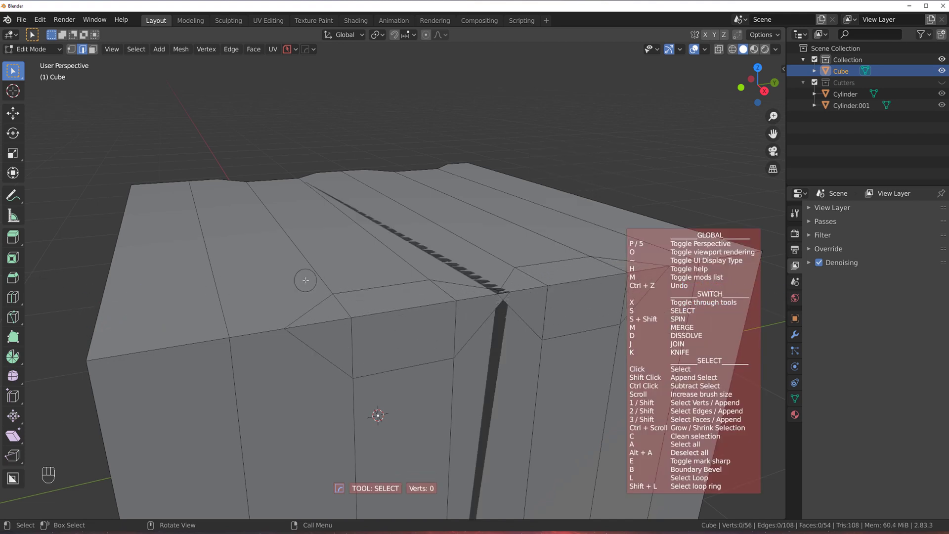
pyautogui.press('Escape')
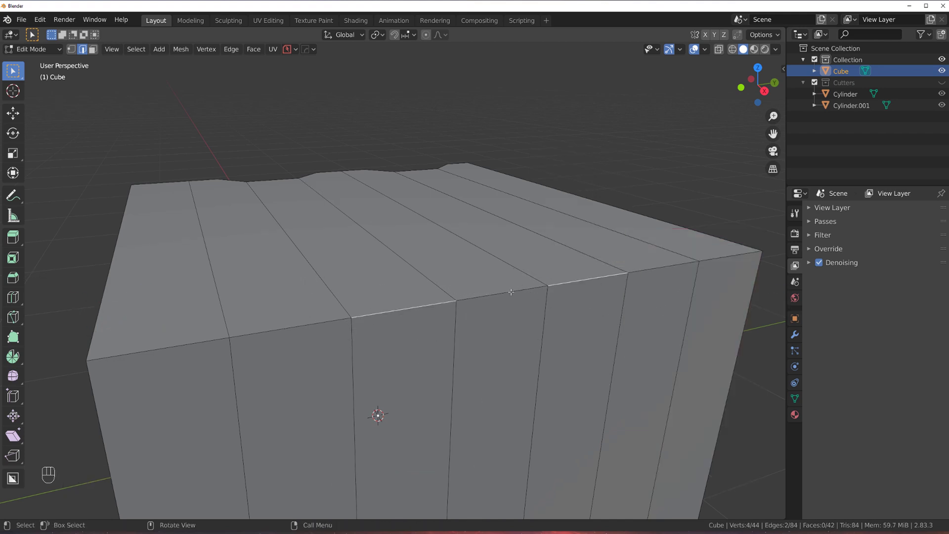
# Apply the Edit Multi Tool's Boundary Bevel around both selected edge segments and finish the tool.
pyautogui.press('q')
pyautogui.click(595, 344)
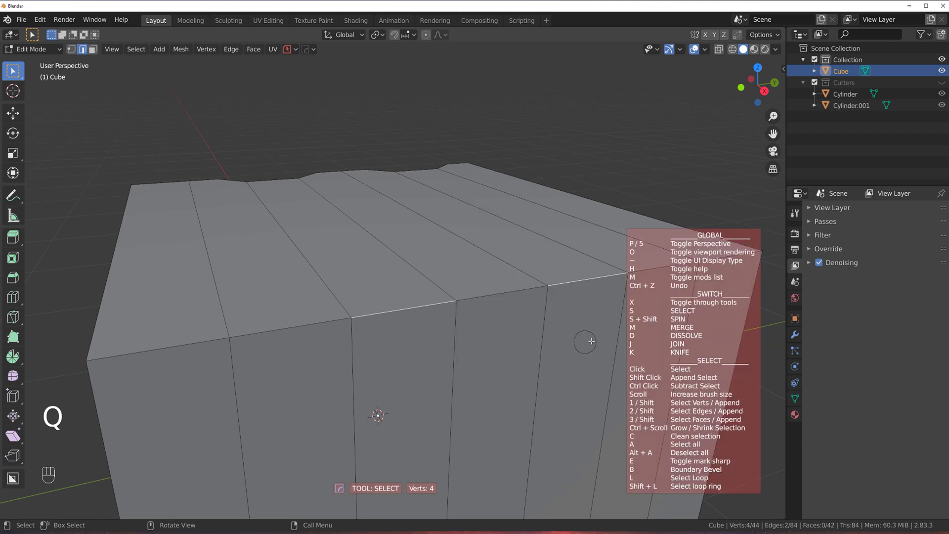
pyautogui.click(681, 363)
pyautogui.click(423, 307)
pyautogui.keyDown('shift'); pyautogui.click(569, 281); pyautogui.keyUp('shift')
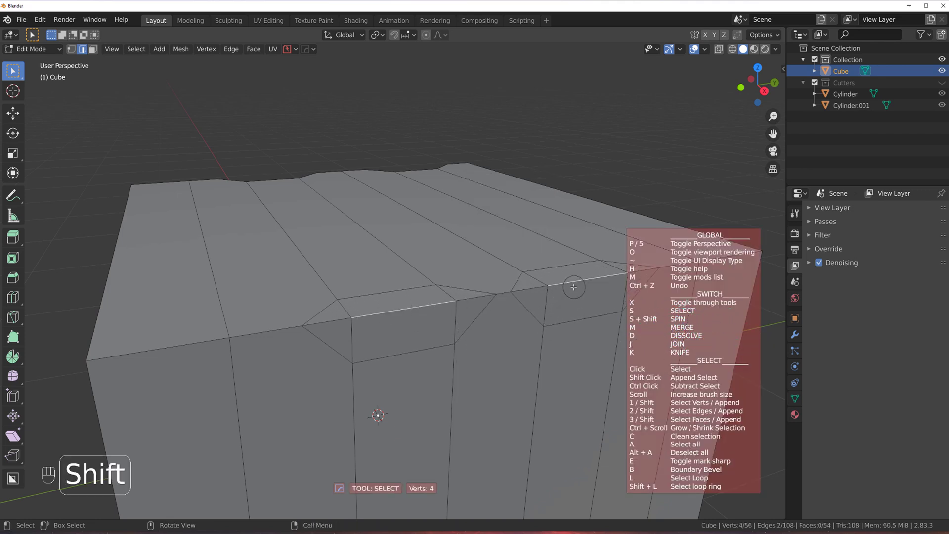
pyautogui.keyDown('ctrl'); pyautogui.moveTo(563, 282); pyautogui.dragTo(558, 286); pyautogui.keyUp('ctrl')
pyautogui.press('Escape')
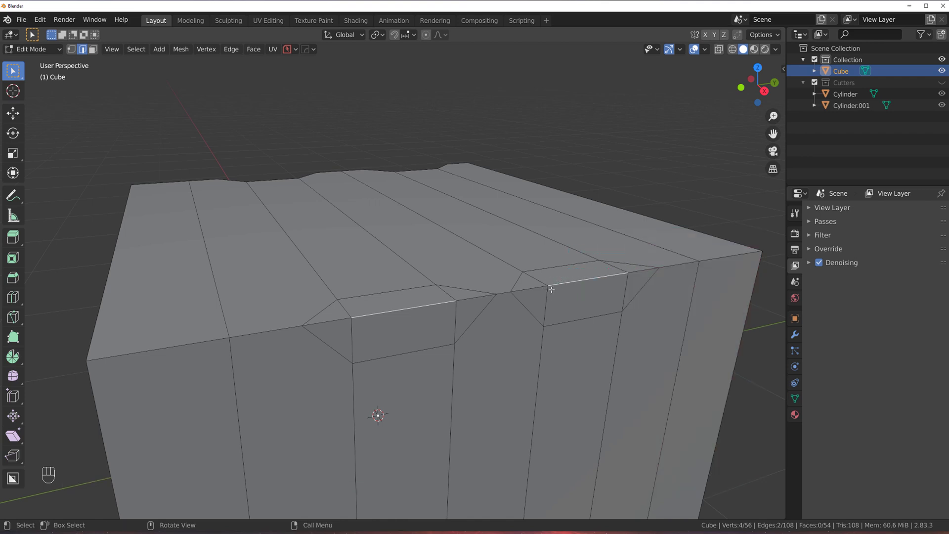
# Bevel both selected edge segments with one segment, keeping the chamfers just inside their surrounding boundary edges.
pyautogui.hotkey('ctrl', 'b')
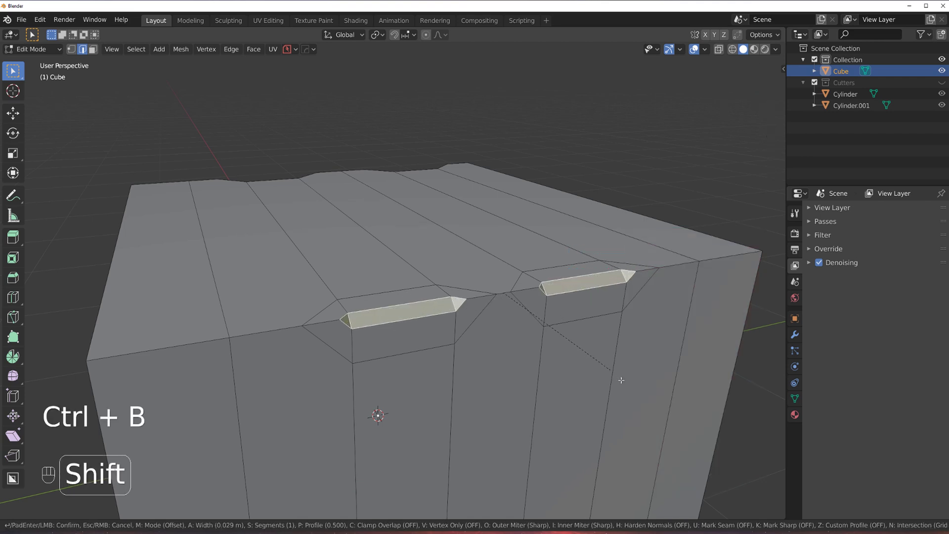
pyautogui.keyDown('shift'); pyautogui.click(762, 488); pyautogui.keyUp('shift')
pyautogui.scroll(2, 515, 331)
pyautogui.moveTo(515, 331); pyautogui.dragTo(494, 358, button='middle')
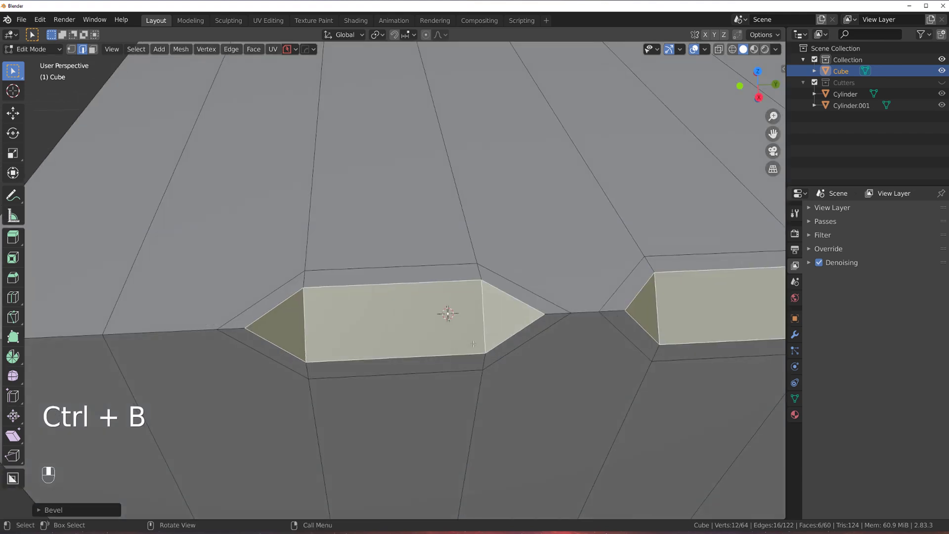
pyautogui.keyDown('shift'); pyautogui.moveTo(504, 277); pyautogui.dragTo(494, 210, button='middle'); pyautogui.keyUp('shift')
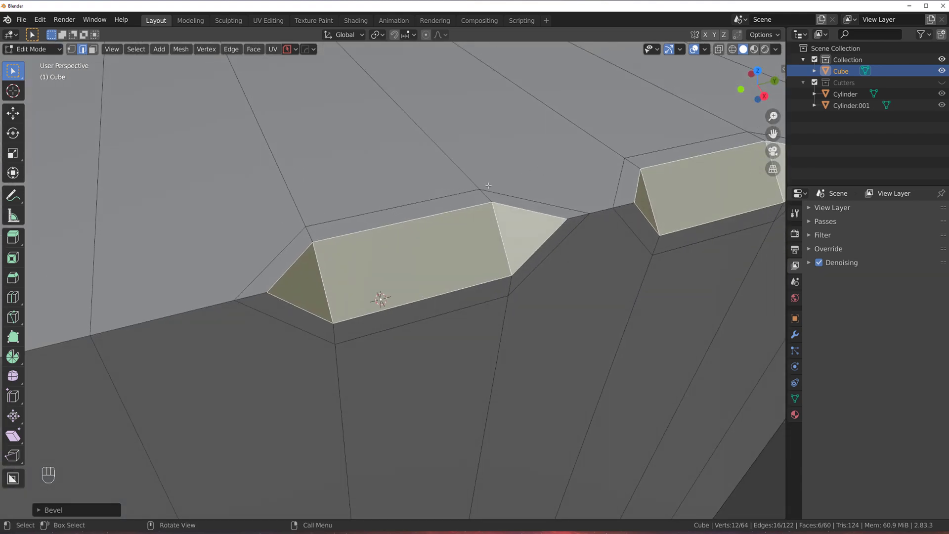
# Deselect the bevel faces, switch to face selection and select the thin face loop around the nearer chamfer.
pyautogui.keyDown('alt'); pyautogui.click(493, 211); pyautogui.keyUp('alt')
pyautogui.press('Tab')
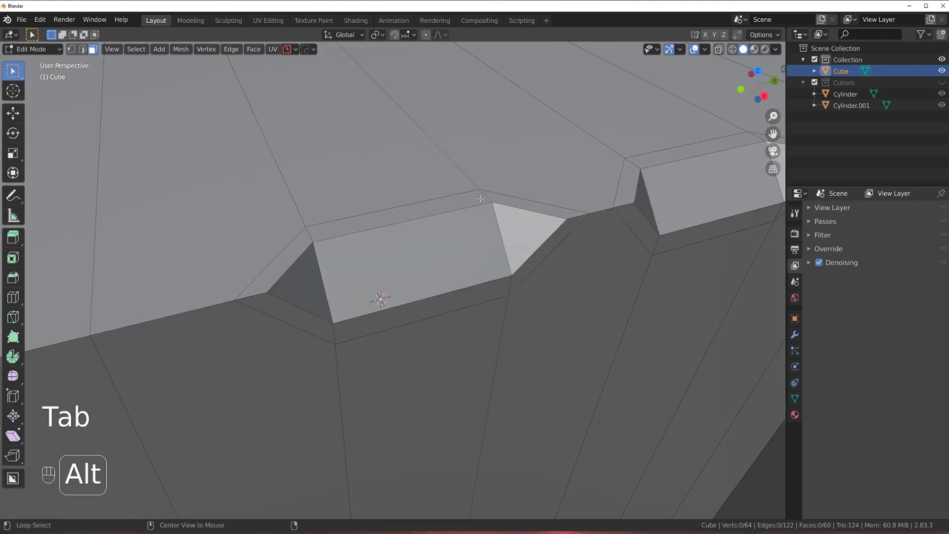
pyautogui.keyDown('alt'); pyautogui.click(487, 196); pyautogui.keyUp('alt')
pyautogui.keyDown('alt'); pyautogui.scroll(-1, 487, 198); pyautogui.keyUp('alt')
pyautogui.scroll(-1, 488, 201)
pyautogui.keyDown('shift'); pyautogui.moveTo(483, 218); pyautogui.dragTo(451, 208, button='middle'); pyautogui.keyUp('shift')
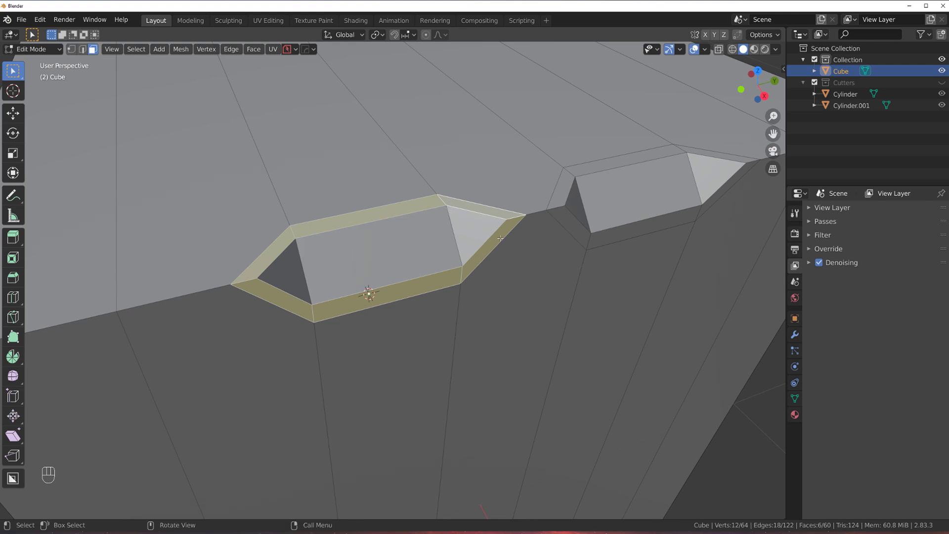
# Inset the selected face loop with a thickness of about 0.005.
pyautogui.press('i')
pyautogui.press('shift')
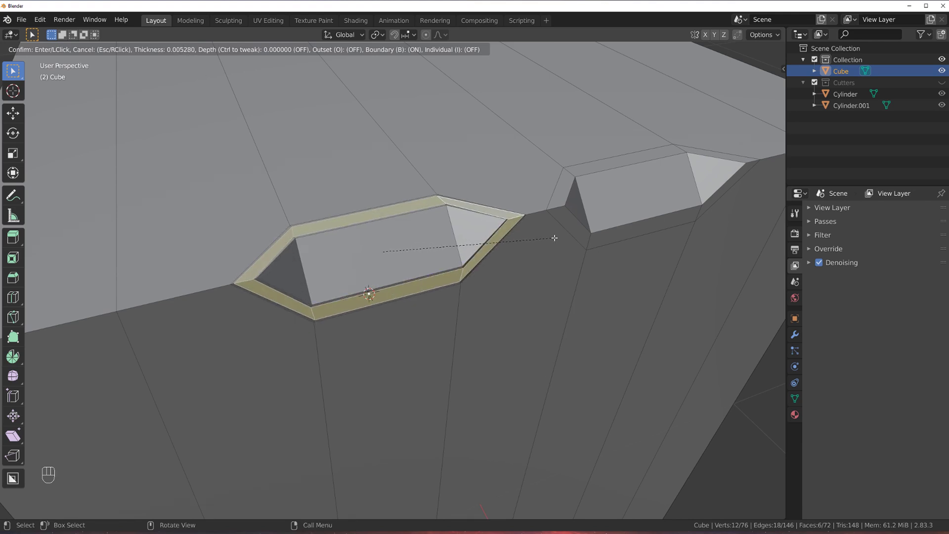
pyautogui.click(555, 238)
pyautogui.moveTo(484, 266); pyautogui.dragTo(517, 240, button='middle')
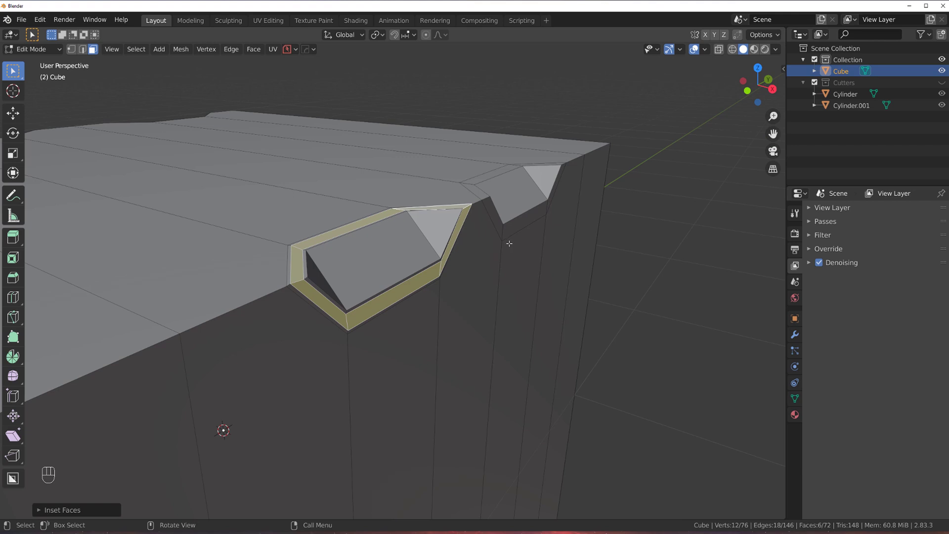
# Entrench the inset face loop with the EM_Macro Panel Face operation at a depth of about 0.013 and return to Object Mode.
pyautogui.press('q')
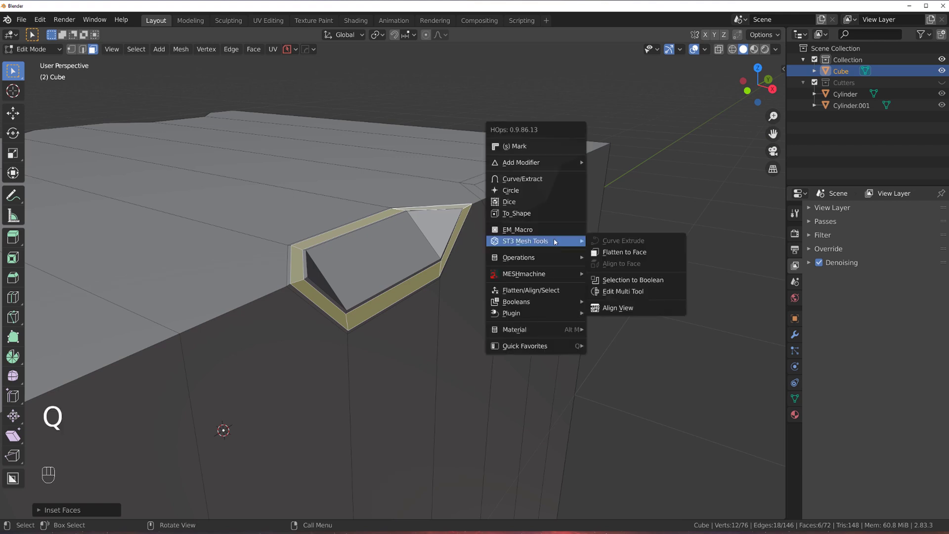
pyautogui.keyDown('alt'); pyautogui.click(553, 230); pyautogui.keyUp('alt')
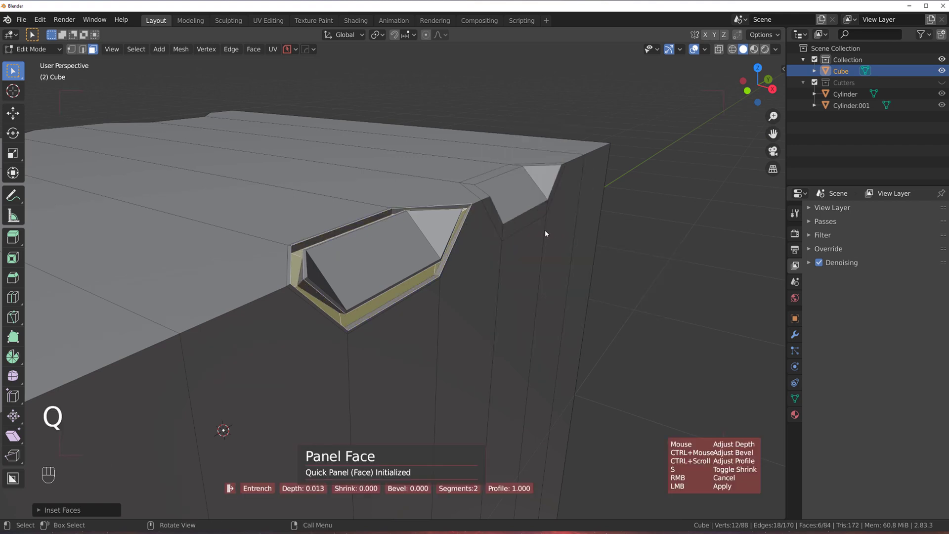
pyautogui.click(545, 231)
pyautogui.press('Tab')
pyautogui.moveTo(351, 257); pyautogui.dragTo(323, 264, button='middle')
pyautogui.scroll(-2, 310, 252)
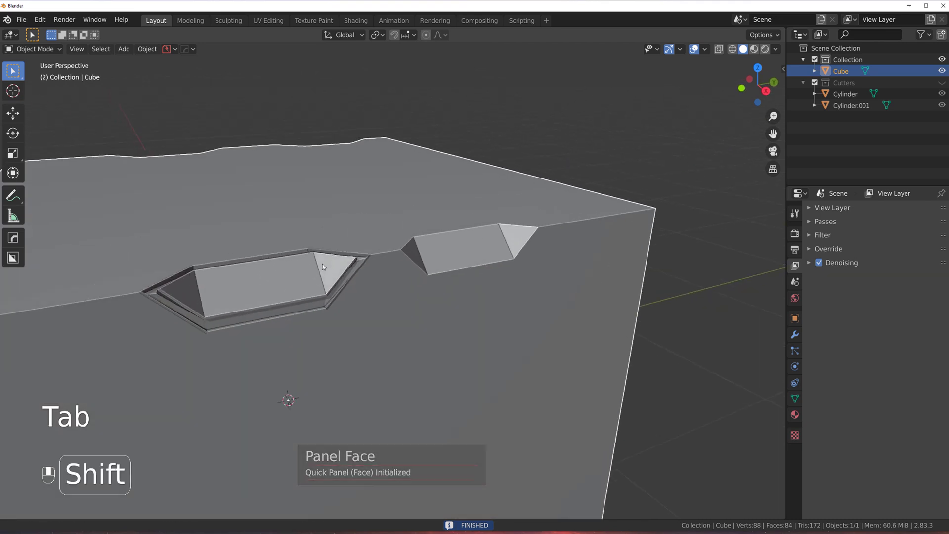
# Add a narrow 30° angle-limited HardOps bevel with 3 segments to the cube and sharpen it.
pyautogui.press('q')
pyautogui.click(327, 255)
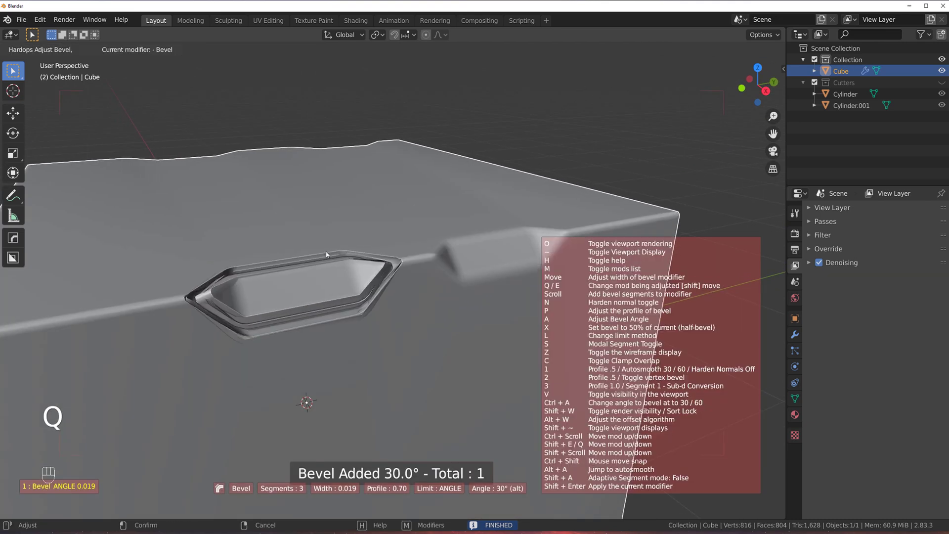
pyautogui.click(349, 256)
pyautogui.press('q')
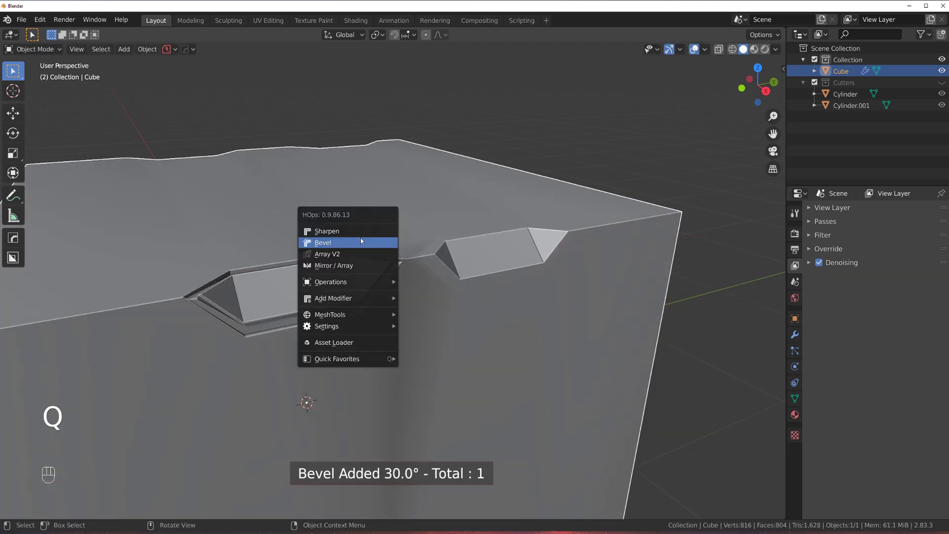
pyautogui.keyDown('alt'); pyautogui.click(358, 231); pyautogui.keyUp('alt')
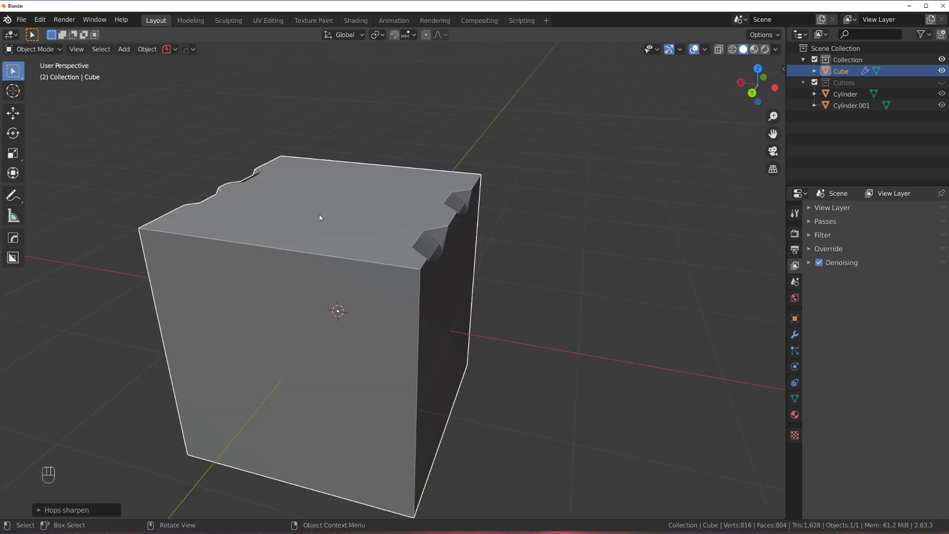